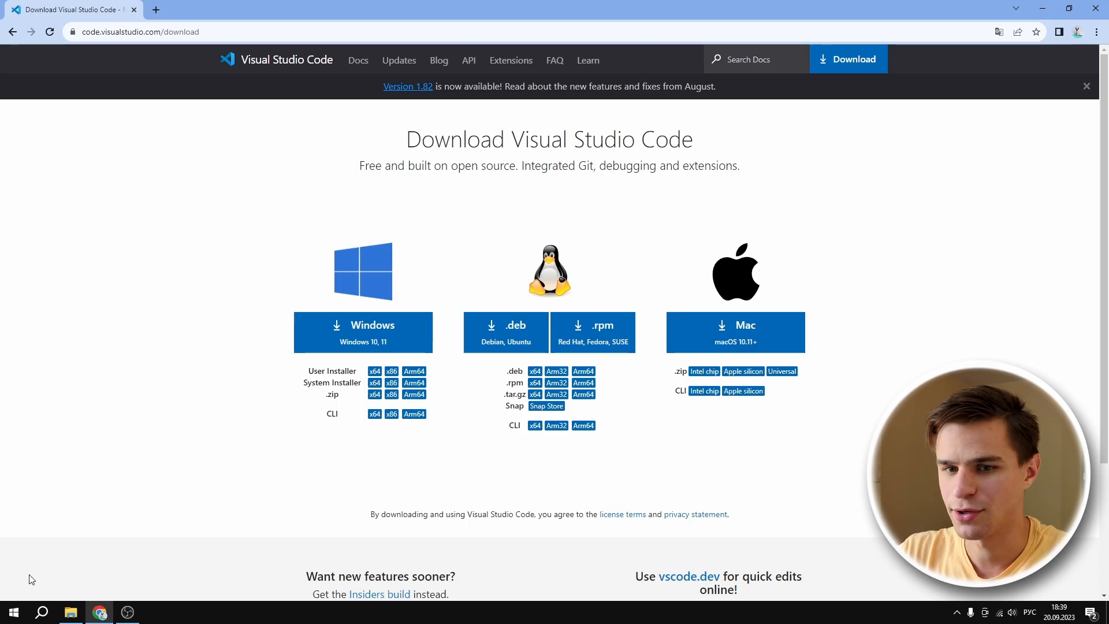
Step: Open Windows Settings and view the About page (О программе) of the System category to check the computer's system type
{"action": "left_click", "coordinate": [15, 612]}
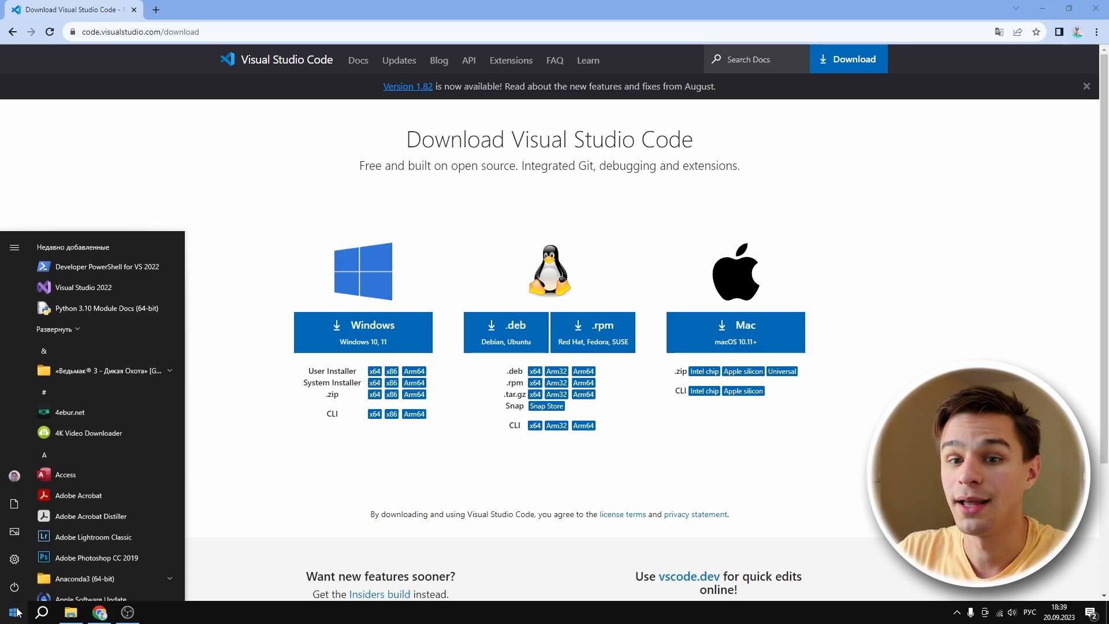
{"action": "left_click", "coordinate": [23, 559]}
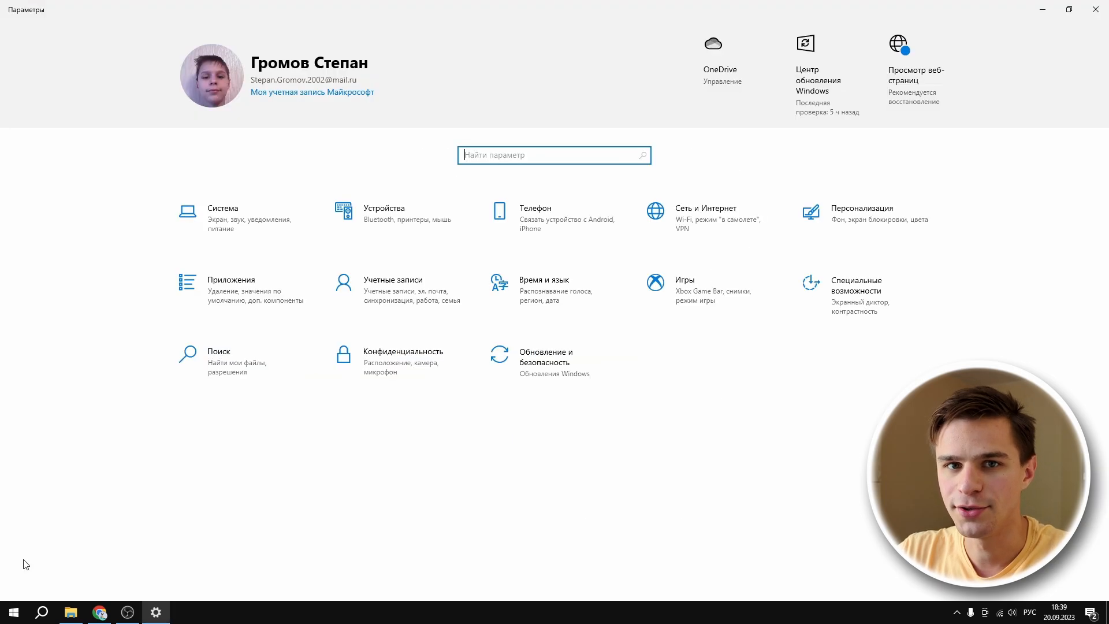
{"action": "left_click", "coordinate": [218, 236]}
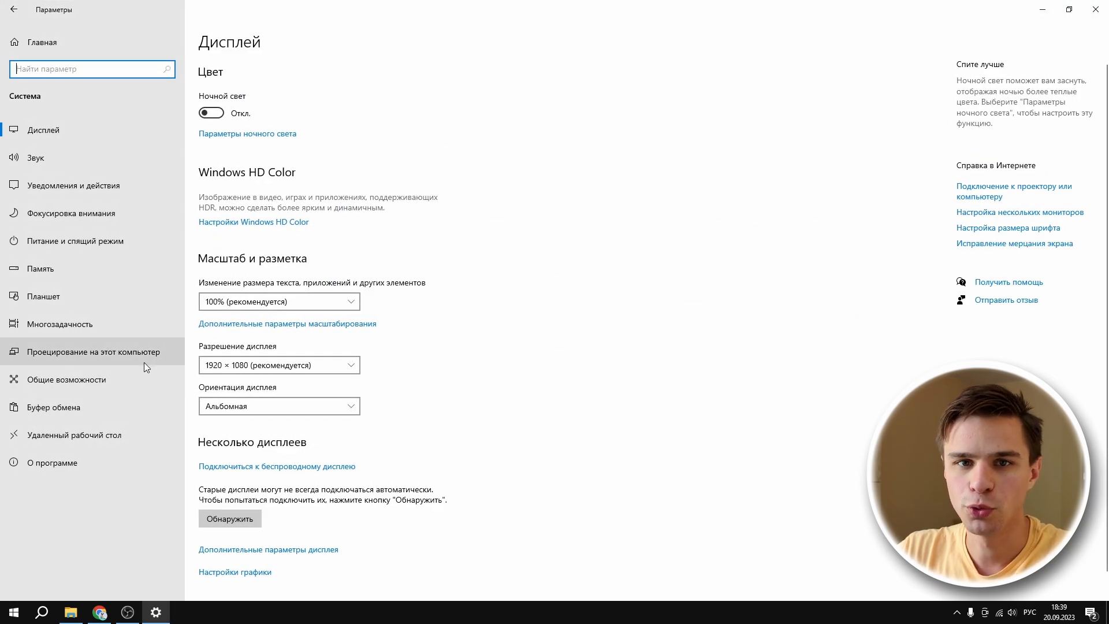
{"action": "left_click", "coordinate": [91, 465]}
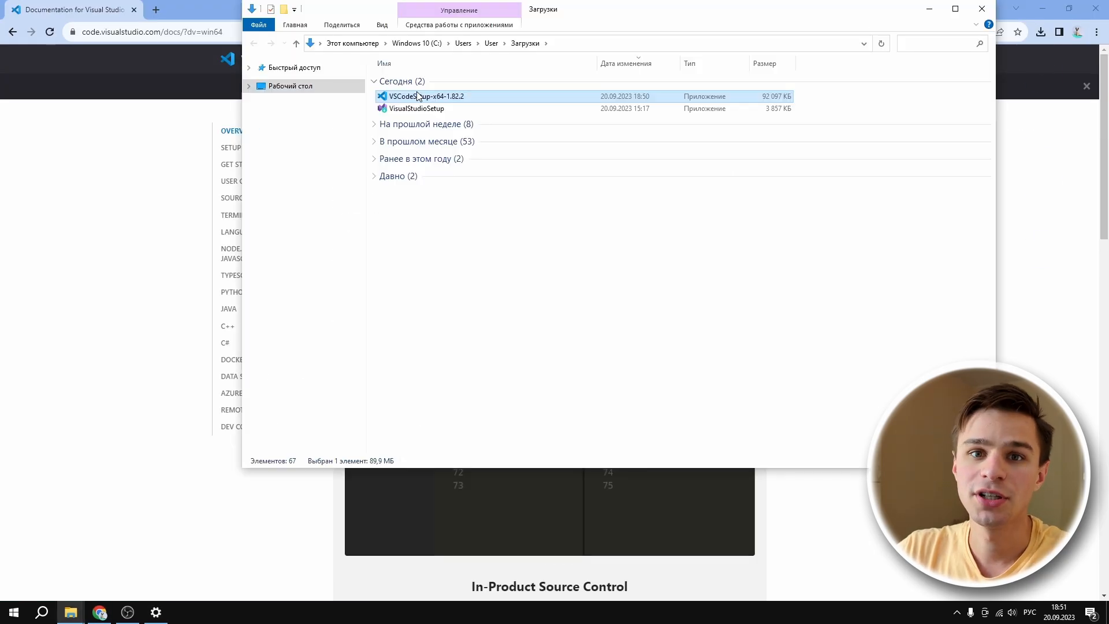
Step: Run VSCodeSetup-x64-1.82.2 from the Downloads folder as administrator and accept its license agreement
{"action": "right_click", "coordinate": [419, 96]}
{"action": "left_click", "coordinate": [452, 116]}
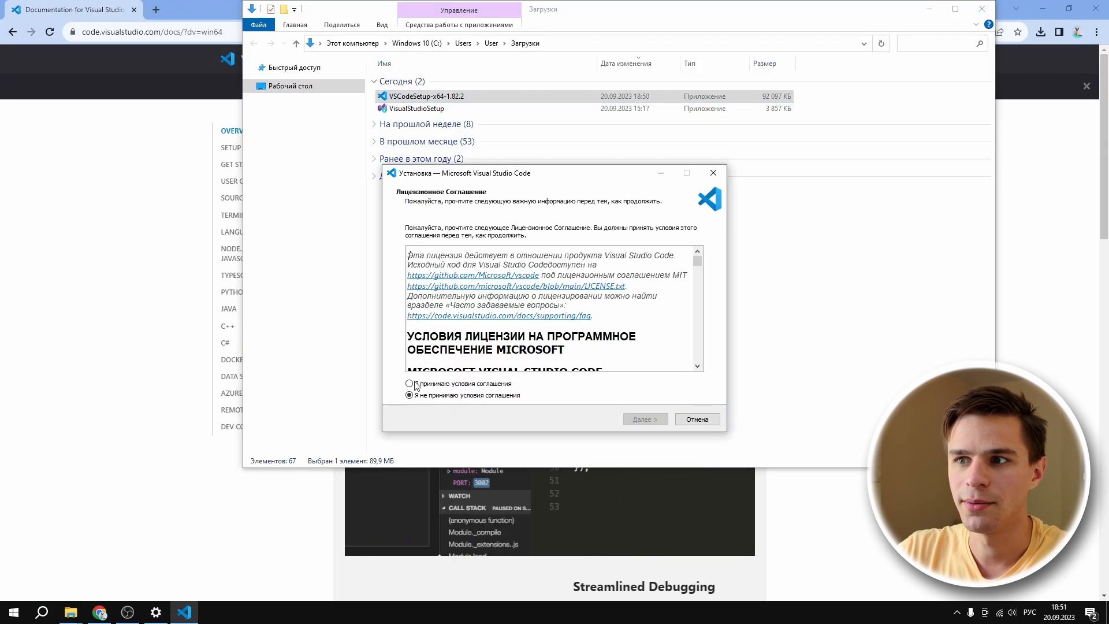
{"action": "left_click", "coordinate": [416, 383]}
{"action": "left_click", "coordinate": [631, 419]}
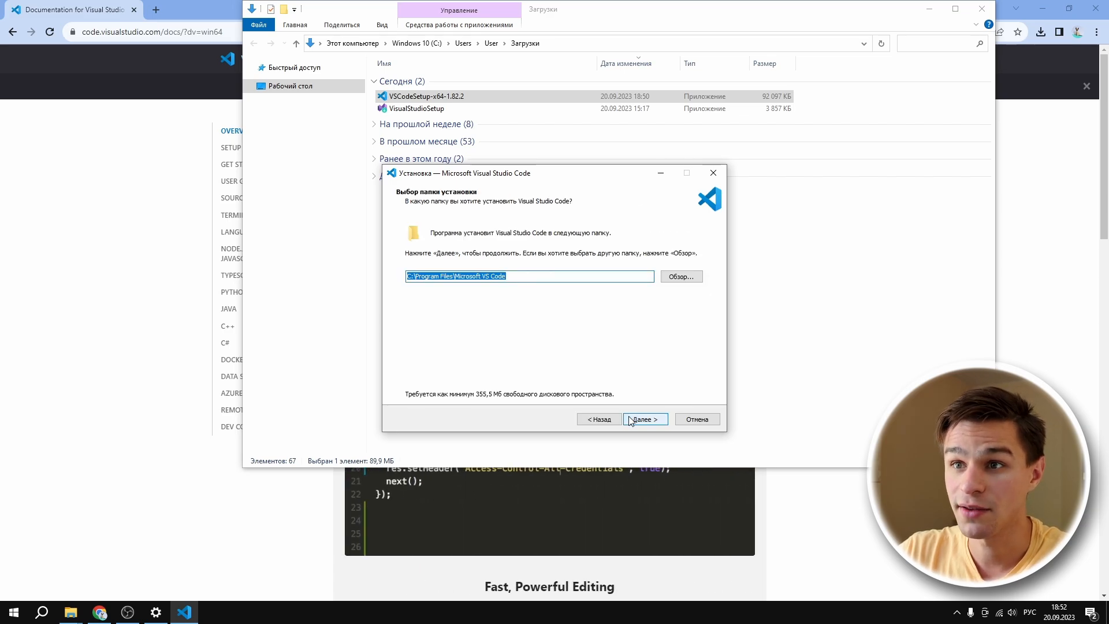
Step: Install Visual Studio Code in C:\Program Files\Microsoft VS Code with a desktop icon, file type registration and the add-to-PATH option enabled
{"action": "left_click", "coordinate": [631, 419]}
{"action": "left_click", "coordinate": [632, 420]}
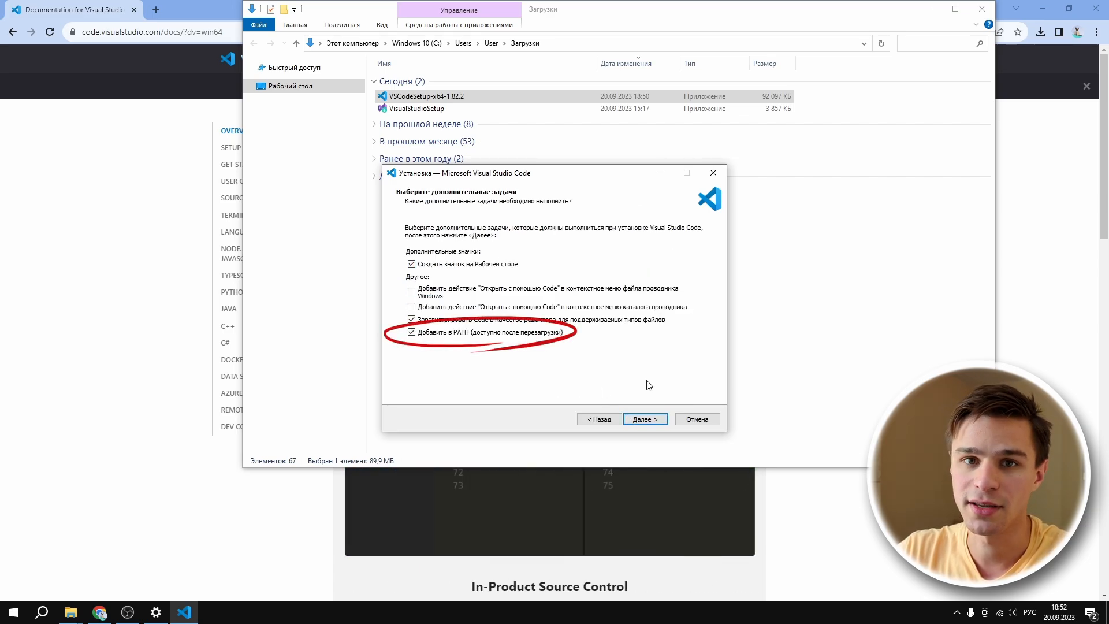
{"action": "left_click", "coordinate": [645, 419]}
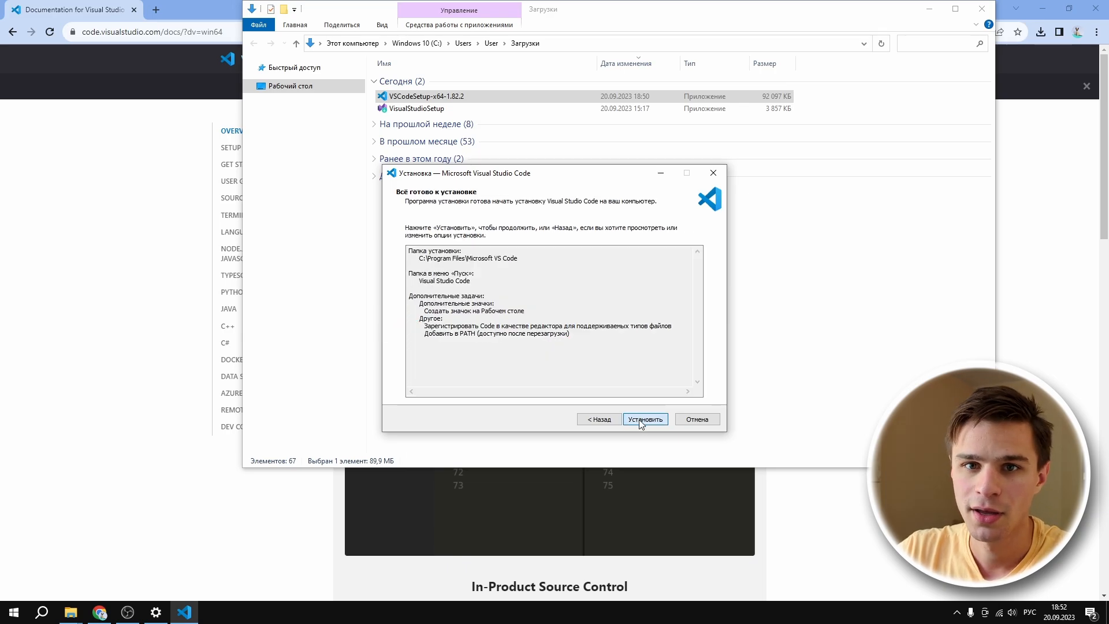
{"action": "left_click", "coordinate": [641, 419]}
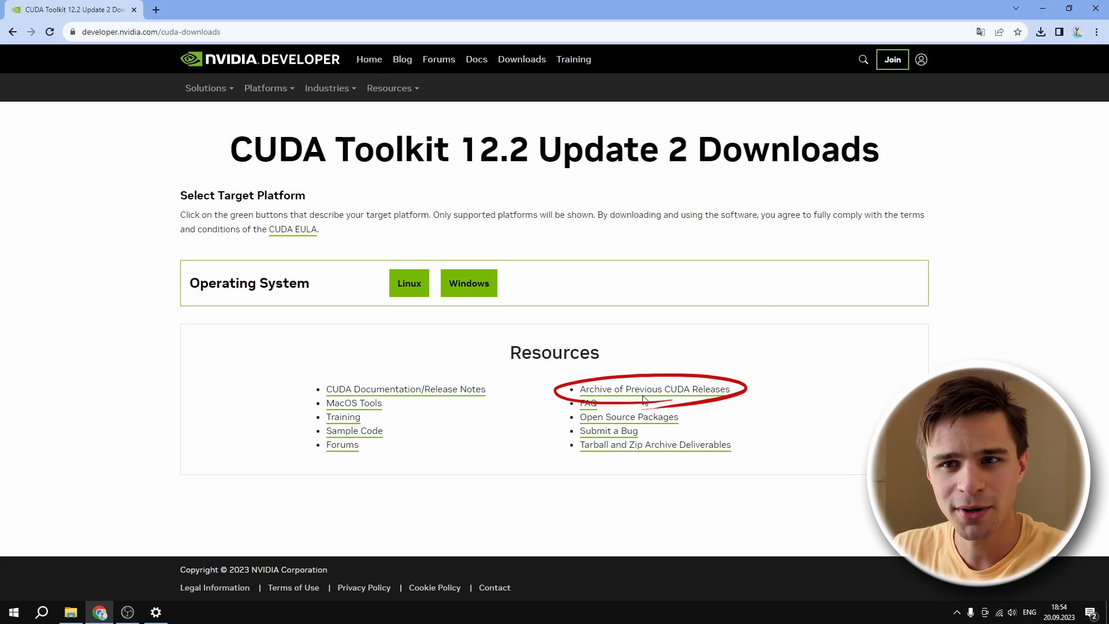
Step: Open CUDA Toolkit 11.8.0 from the archive of previous releases and set the target platform to Windows, x86_64, version 10
{"action": "left_click", "coordinate": [717, 394]}
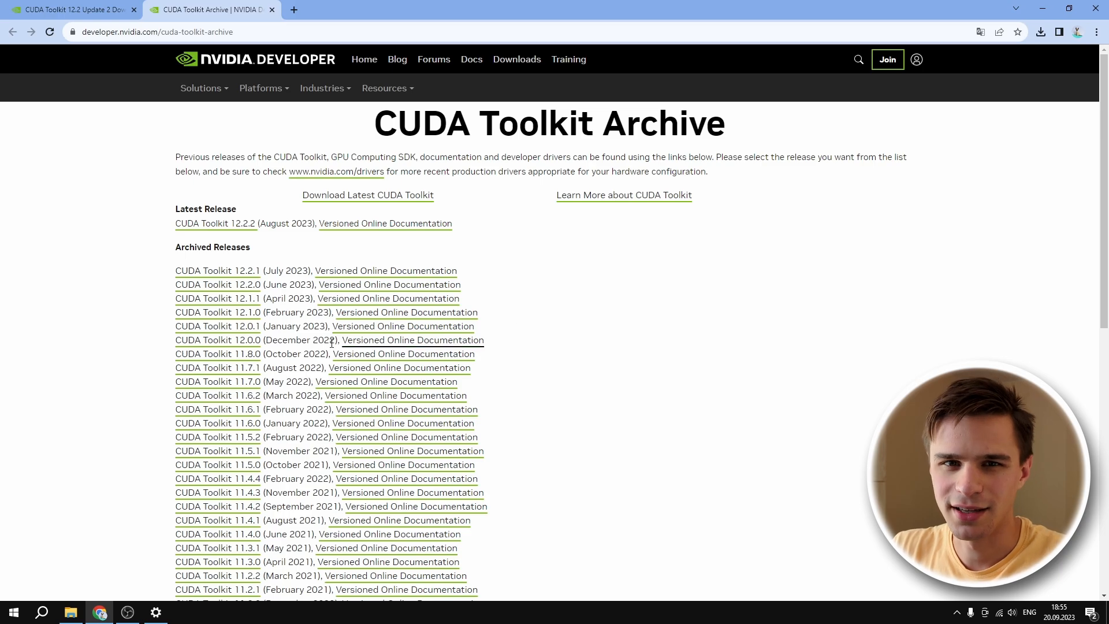
{"action": "left_click", "coordinate": [236, 361]}
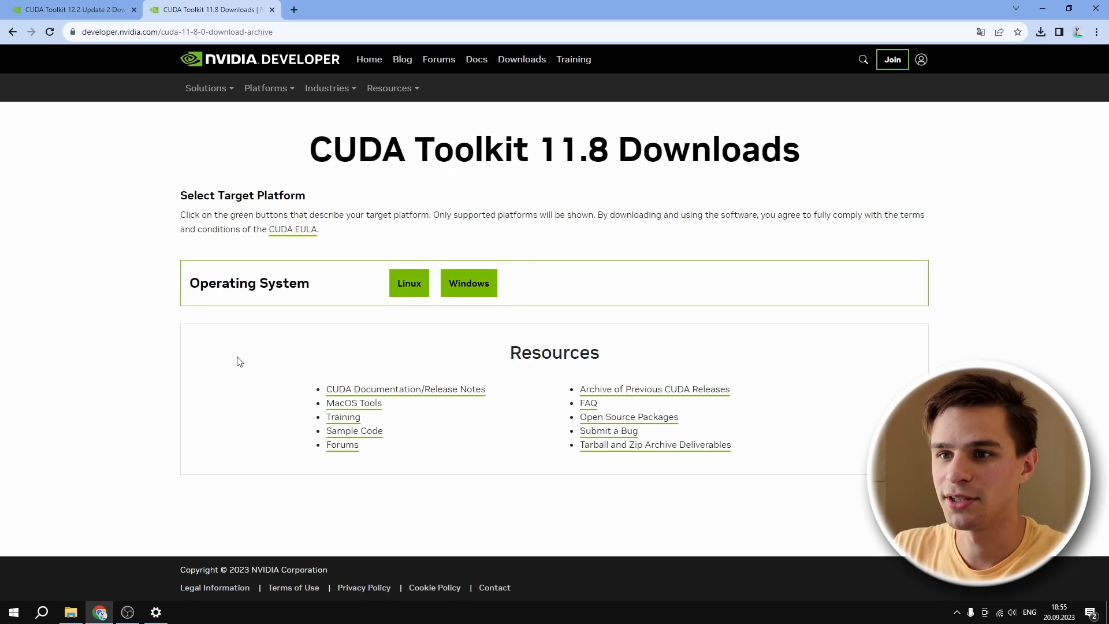
{"action": "left_click", "coordinate": [456, 285]}
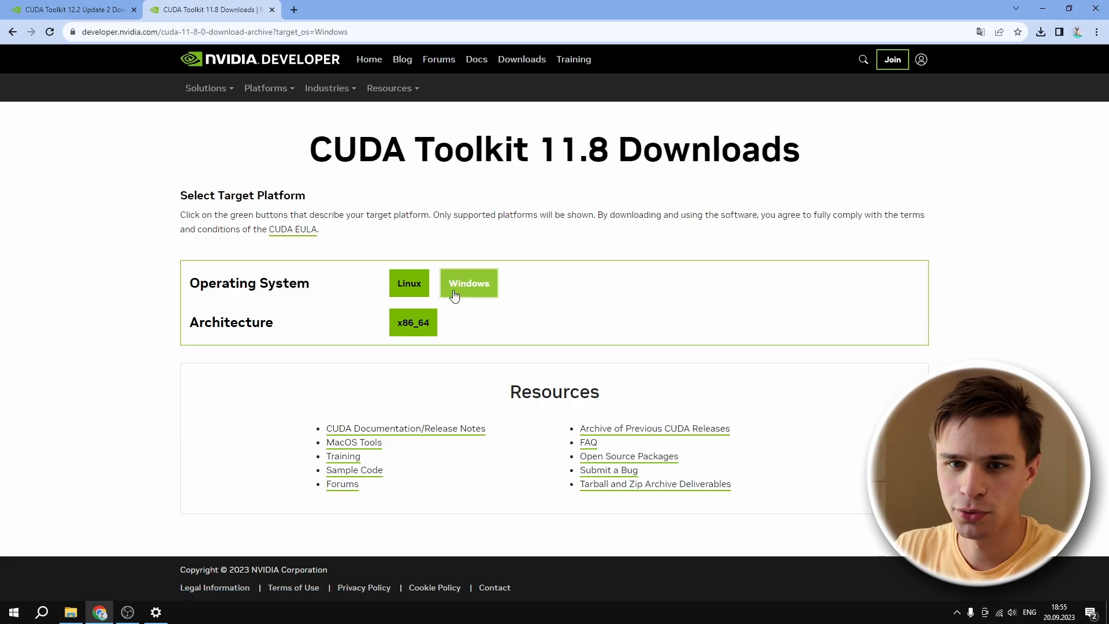
{"action": "left_click", "coordinate": [426, 322]}
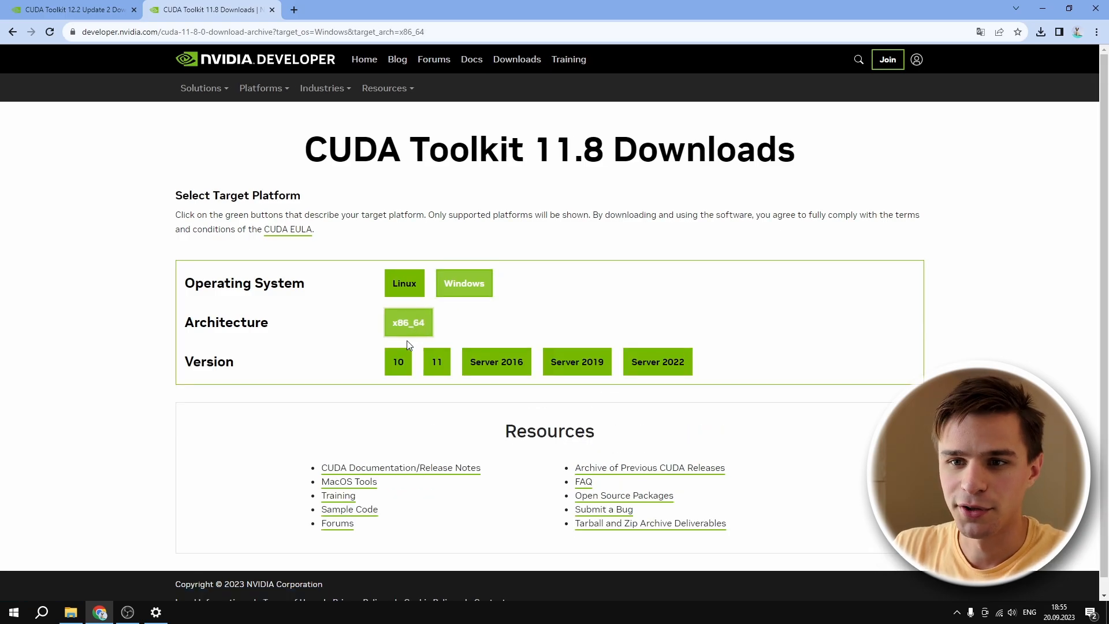
{"action": "left_click", "coordinate": [397, 363]}
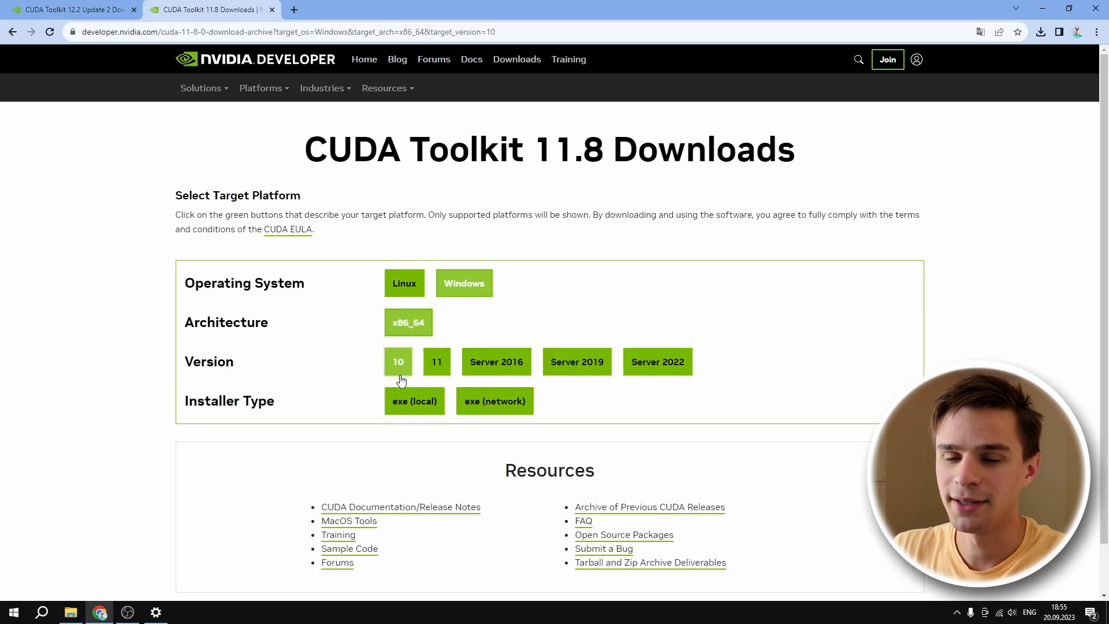
Step: Choose the exe (local) installer type and download the CUDA Toolkit 11.8 base installer
{"action": "left_click", "coordinate": [408, 403]}
{"action": "left_click", "coordinate": [467, 405]}
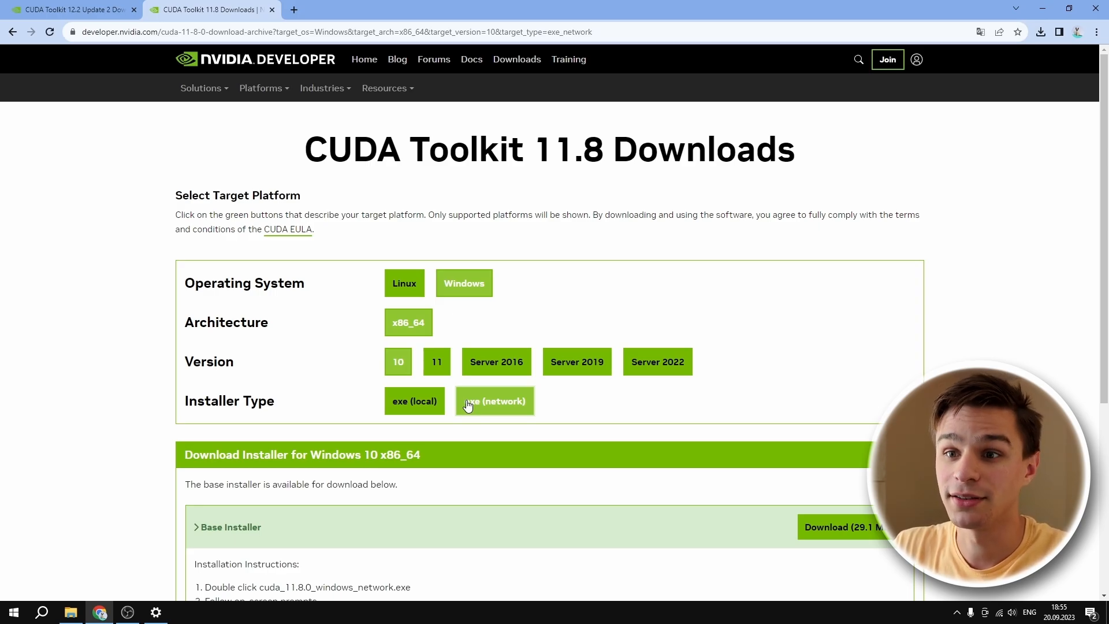
{"action": "scroll", "coordinate": [467, 405], "scroll_direction": "down", "scroll_amount": 2}
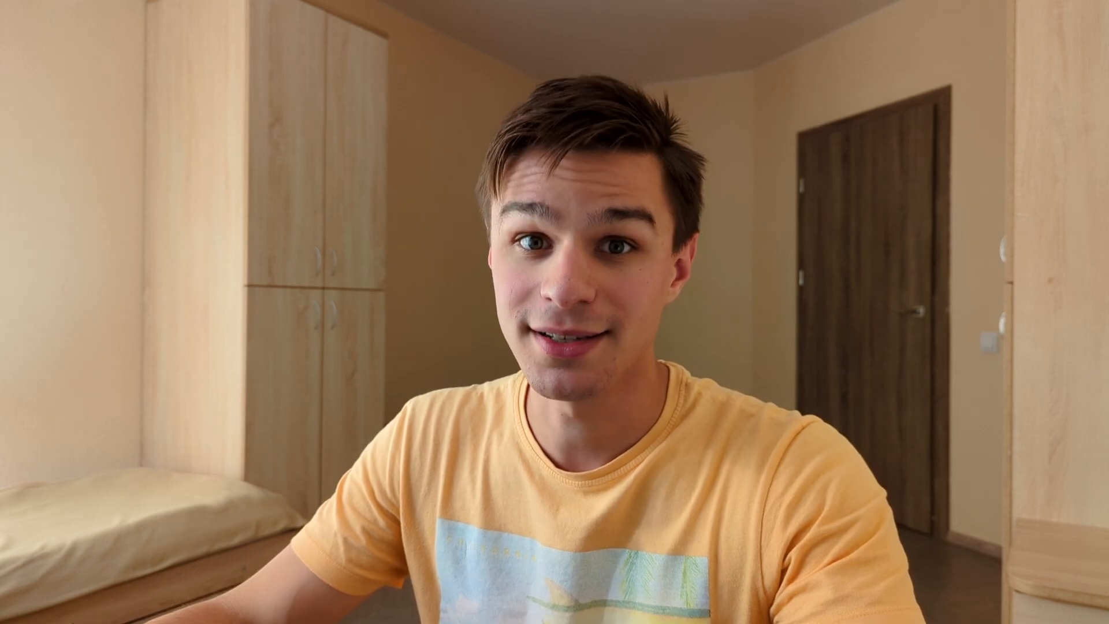
{"action": "left_click", "coordinate": [393, 288]}
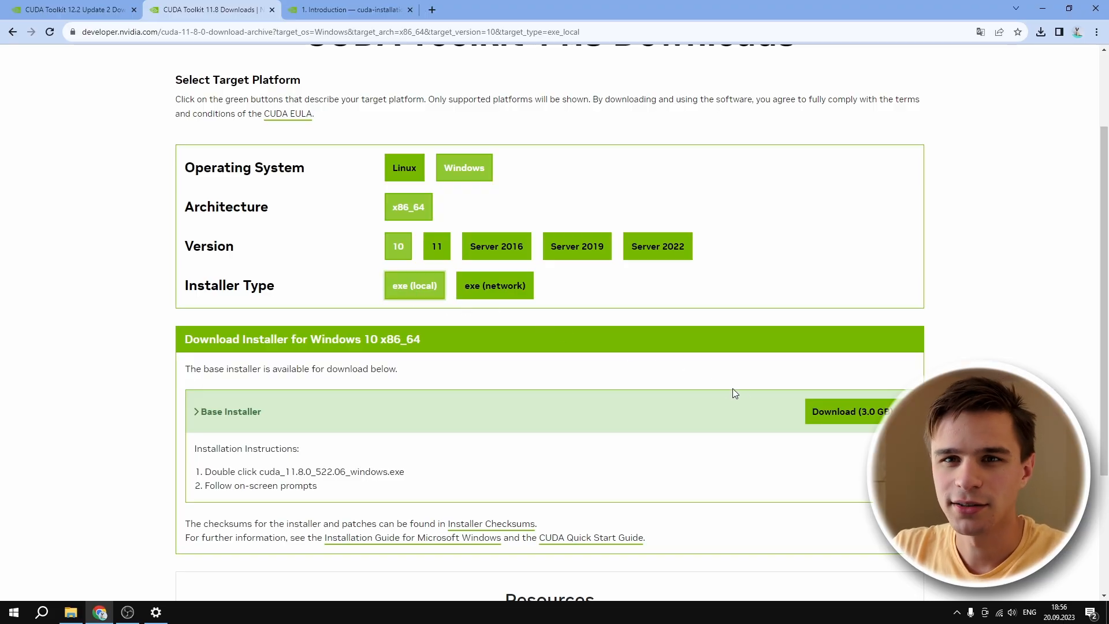
{"action": "left_click", "coordinate": [832, 423]}
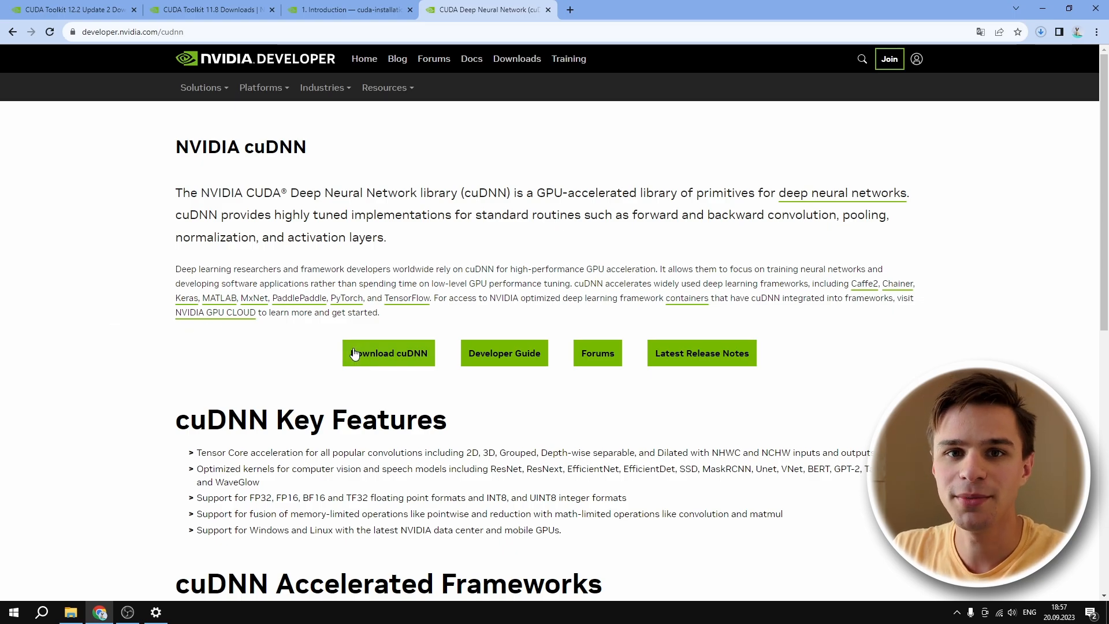
Step: Request the cuDNN download and submit the account e-mail on the NVIDIA login page
{"action": "left_click", "coordinate": [371, 354]}
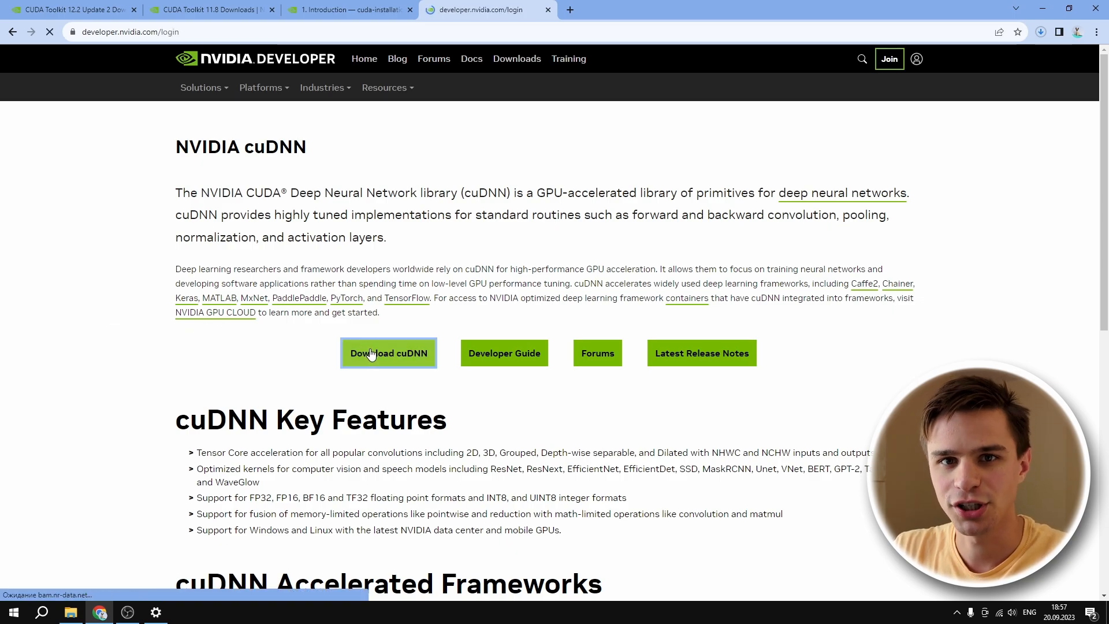
{"action": "type", "text": "...@"}
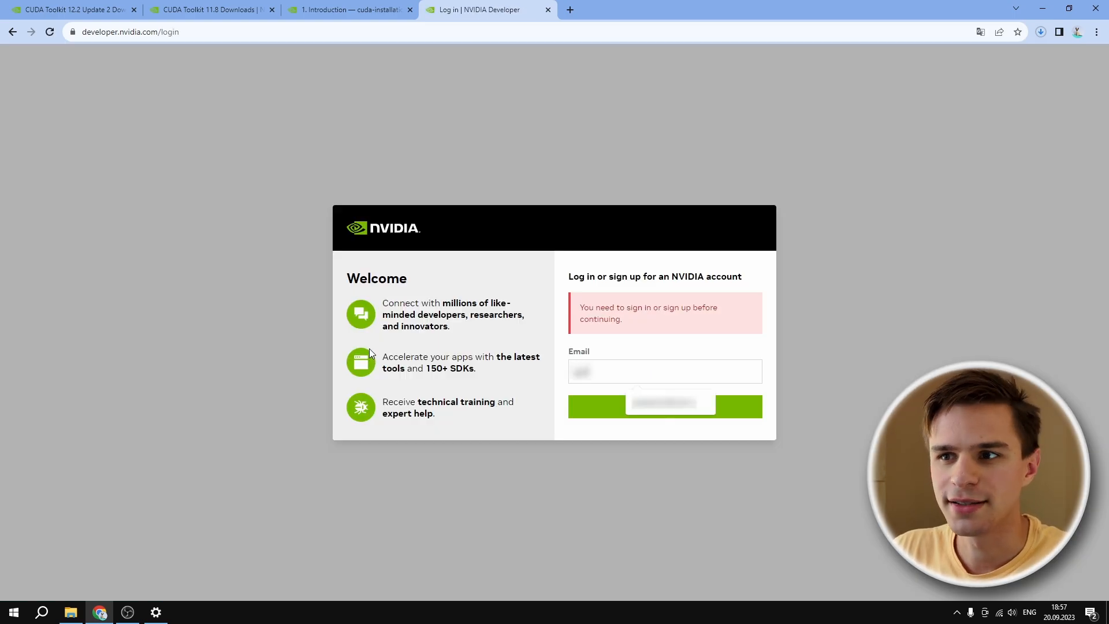
{"action": "type", "text": "..."}
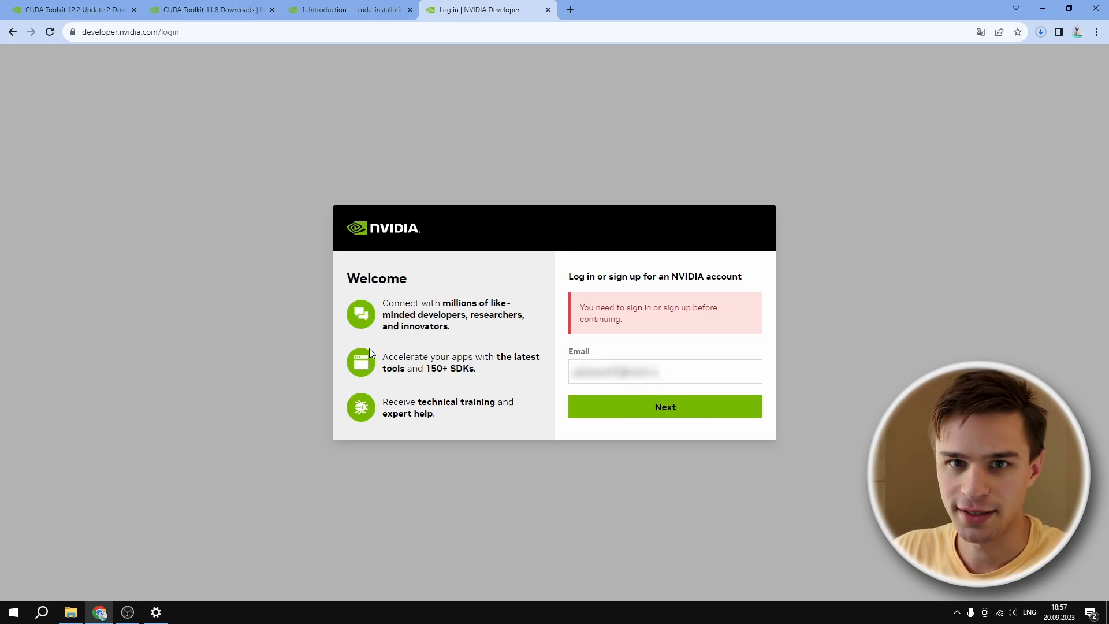
{"action": "left_click", "coordinate": [656, 415]}
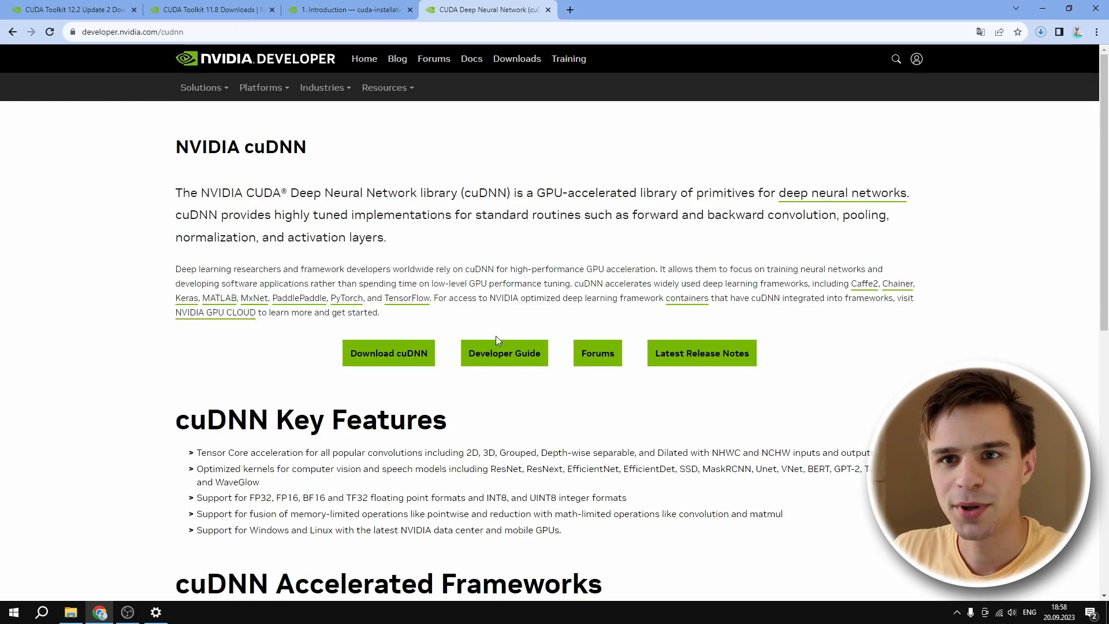
Step: Agree to the cuDNN license terms and download the Windows (Zip) local installer of cuDNN v8.9.5 for CUDA 11.x
{"action": "left_click", "coordinate": [426, 354]}
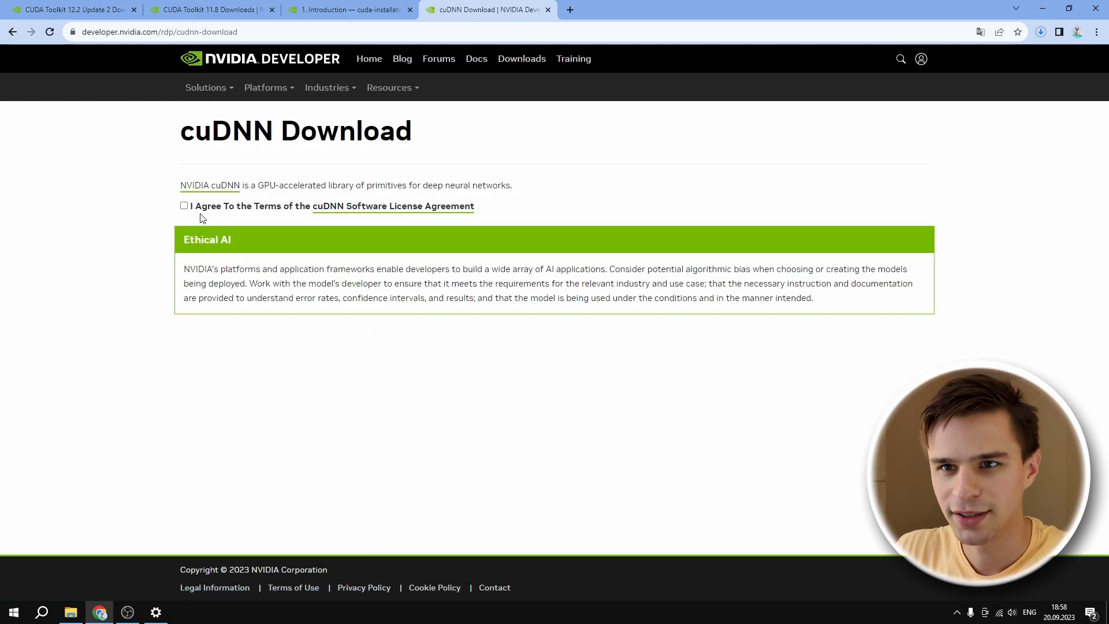
{"action": "left_click", "coordinate": [185, 206]}
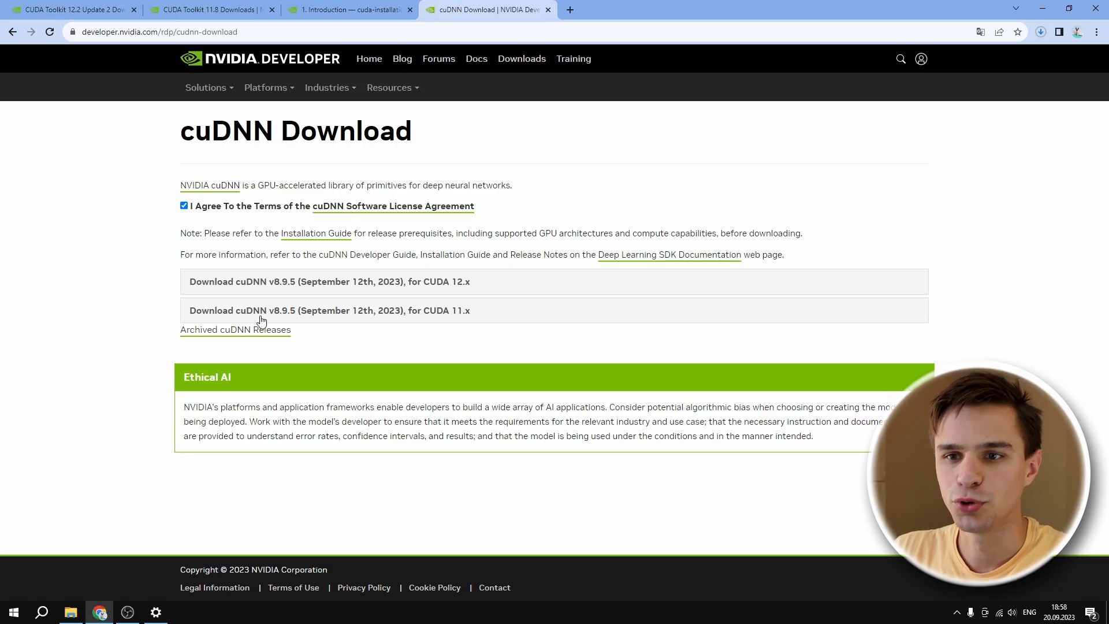
{"action": "left_click", "coordinate": [261, 318]}
{"action": "scroll", "coordinate": [260, 322], "scroll_direction": "down", "scroll_amount": 3}
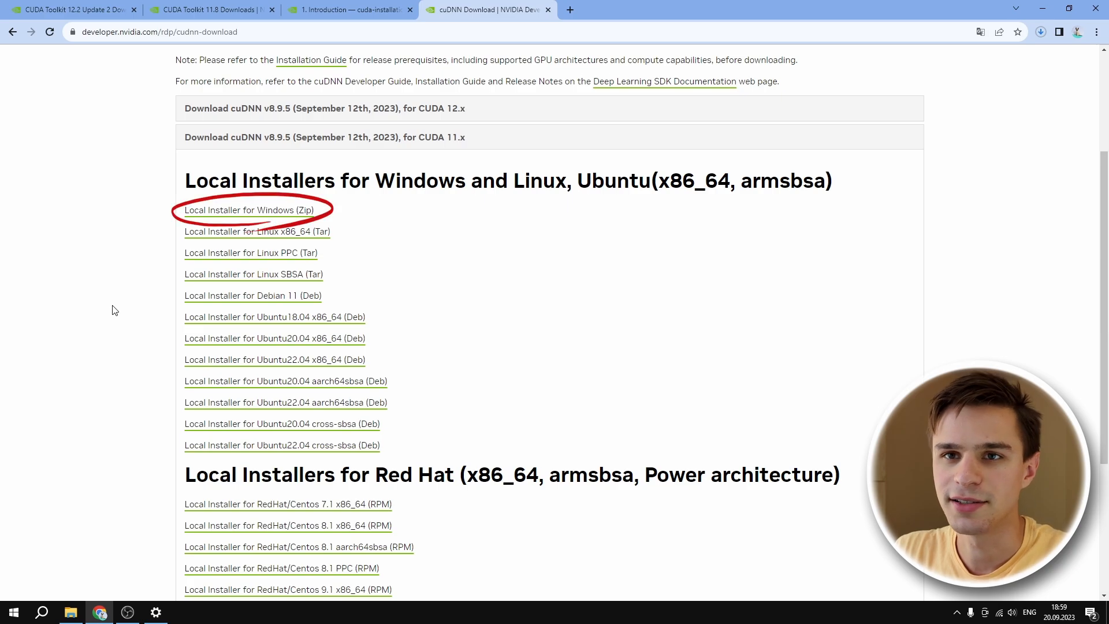
{"action": "left_click", "coordinate": [193, 212]}
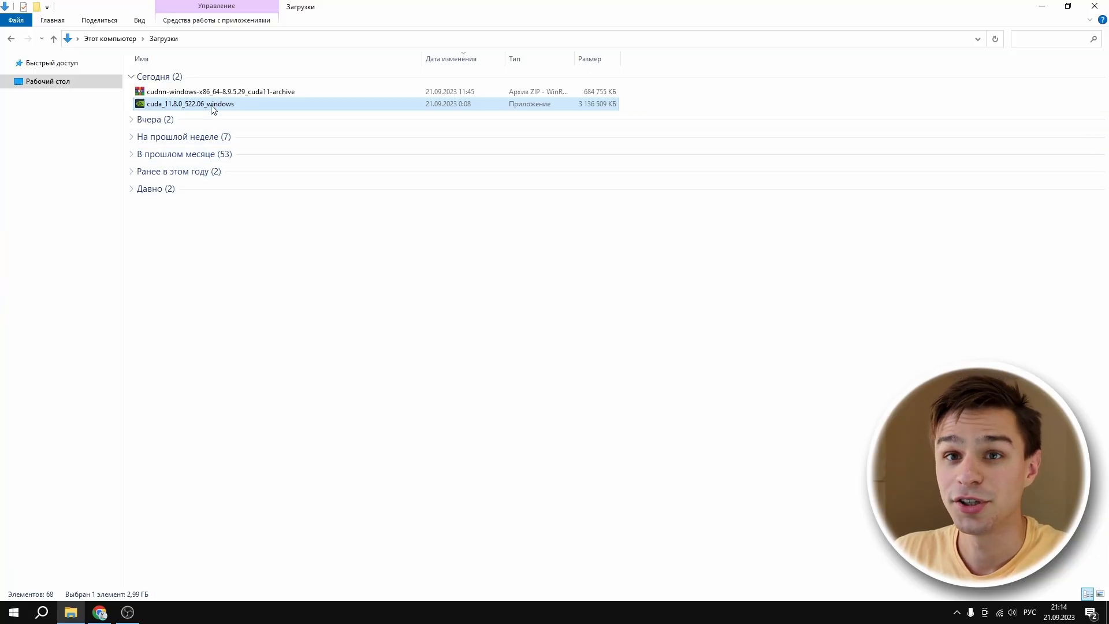
Step: Run cuda_11.8.0_522.06_windows as administrator and extract the setup package to the default temporary CUDA folder
{"action": "right_click", "coordinate": [212, 108]}
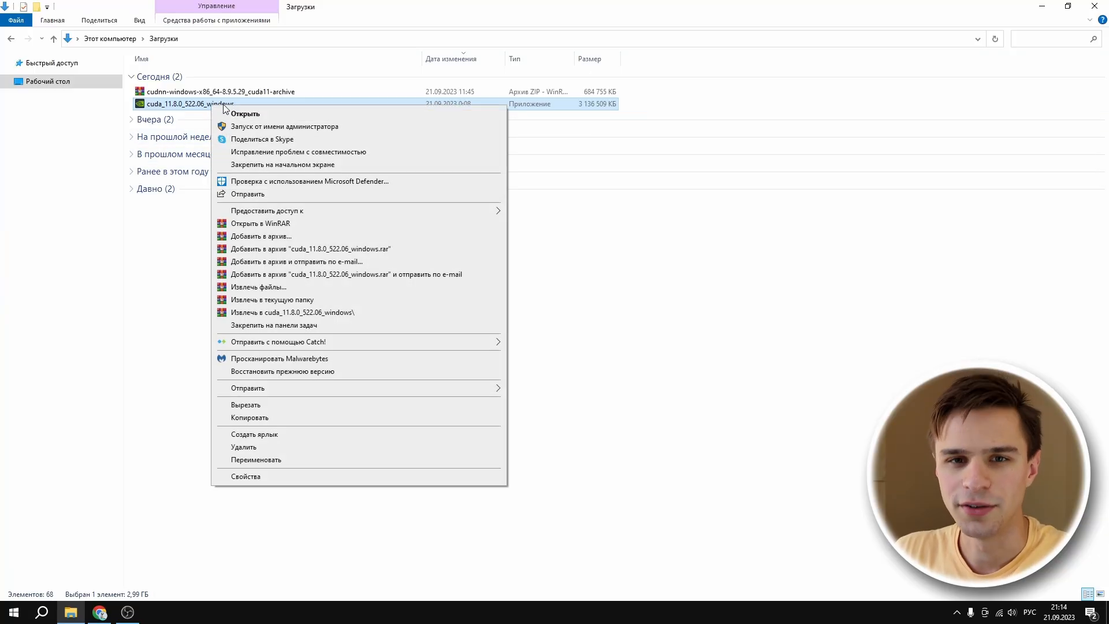
{"action": "left_click", "coordinate": [231, 126]}
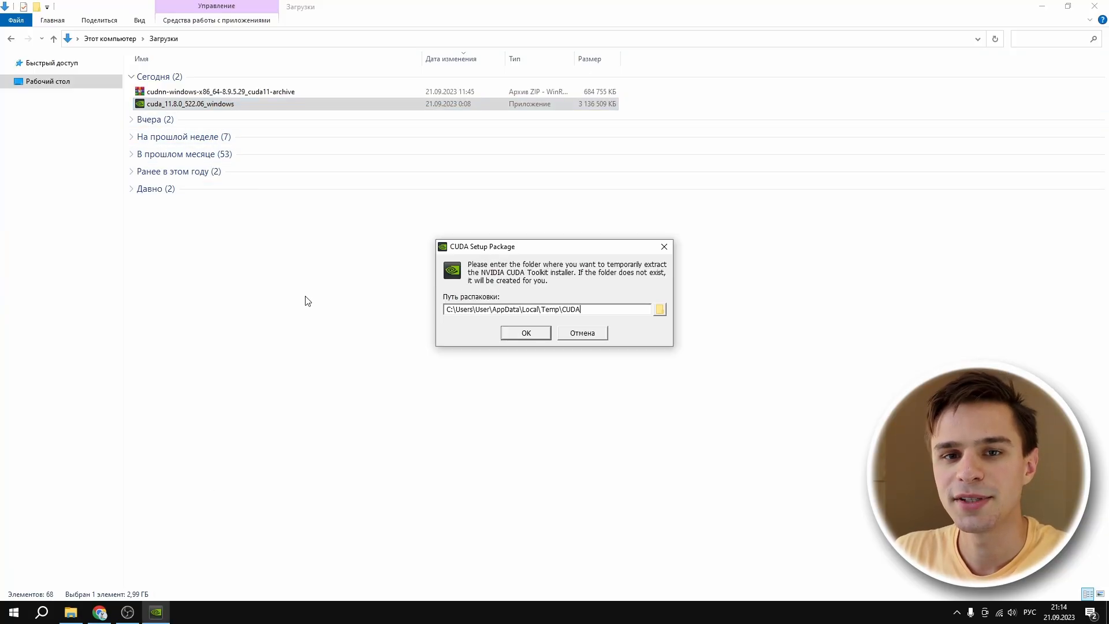
{"action": "left_click", "coordinate": [523, 333]}
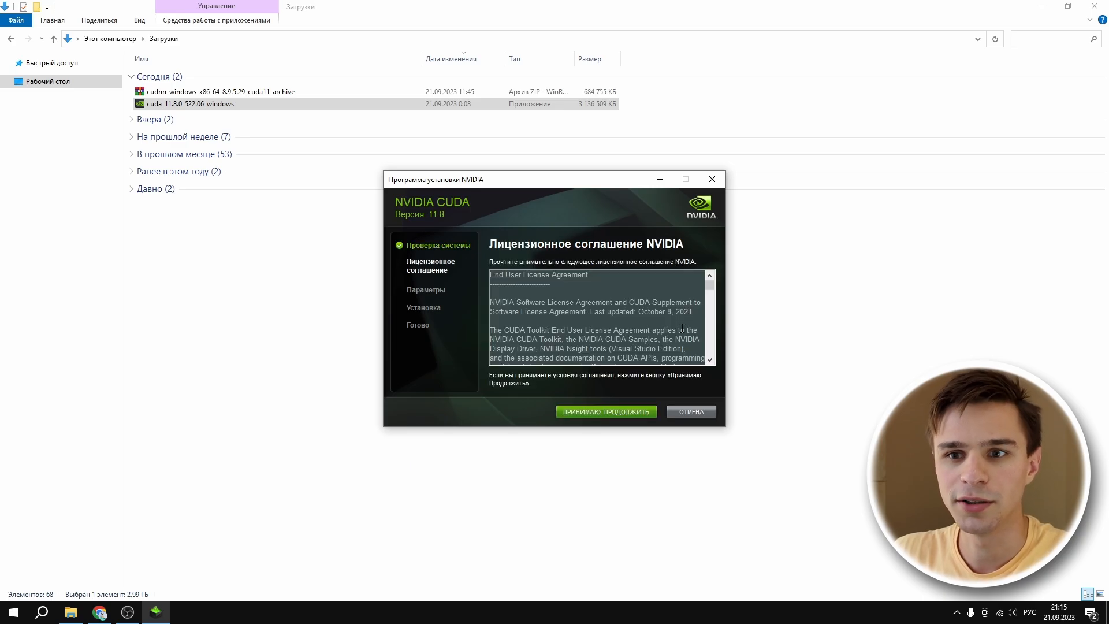
Step: Accept the NVIDIA license agreement, install CUDA 11.8 with the Express option, and review the Nsight Visual Studio Edition summary
{"action": "left_click", "coordinate": [632, 410]}
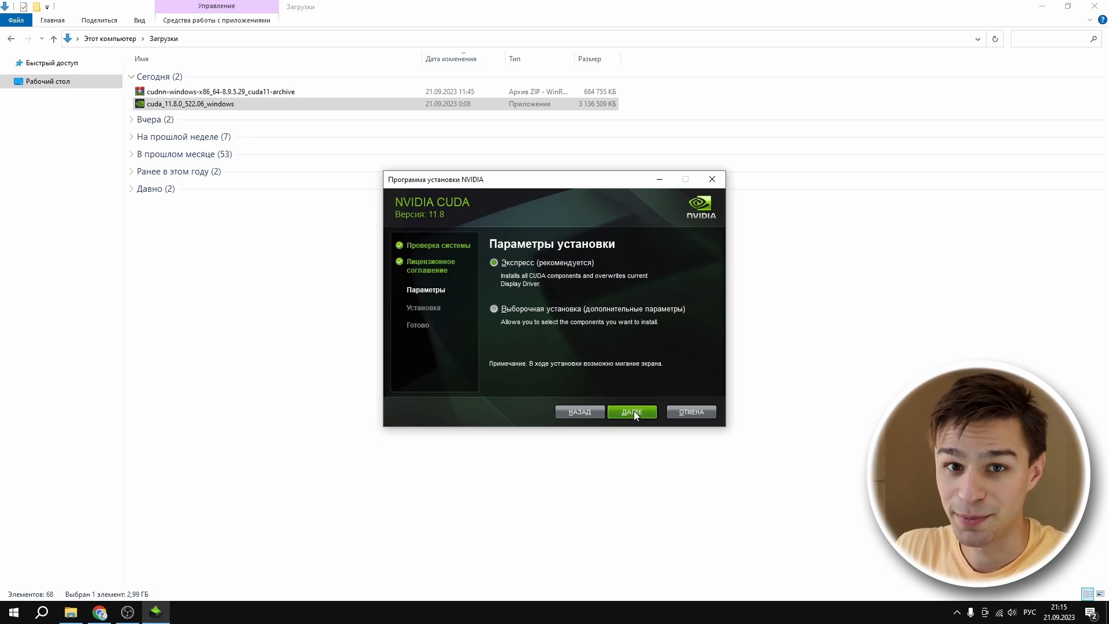
{"action": "left_click", "coordinate": [634, 411]}
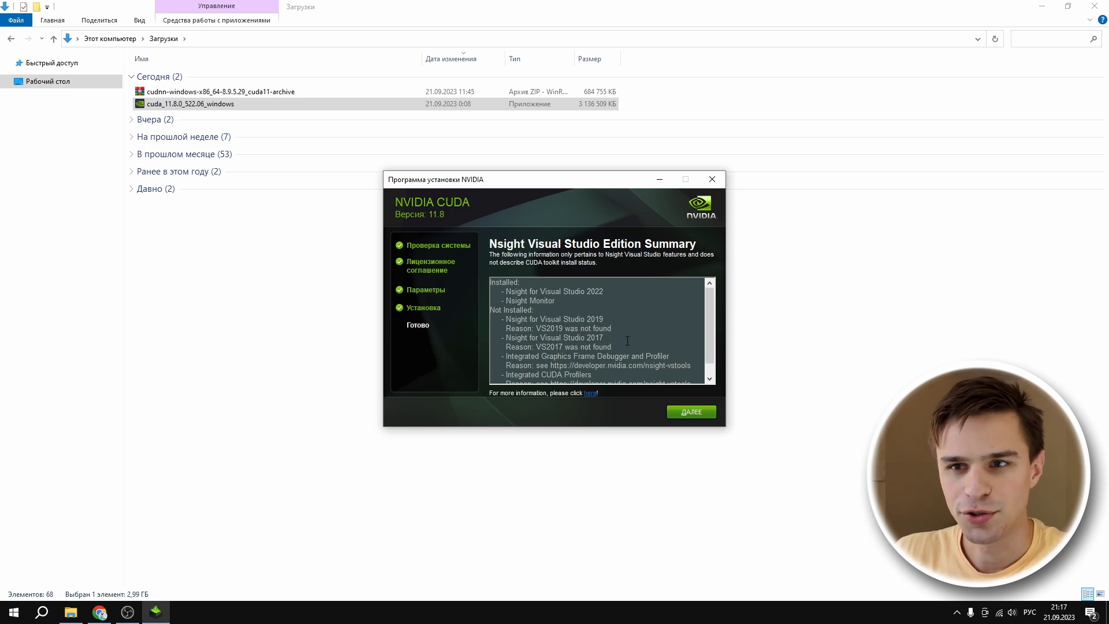
{"action": "left_click_drag", "start_coordinate": [707, 351], "coordinate": [709, 362]}
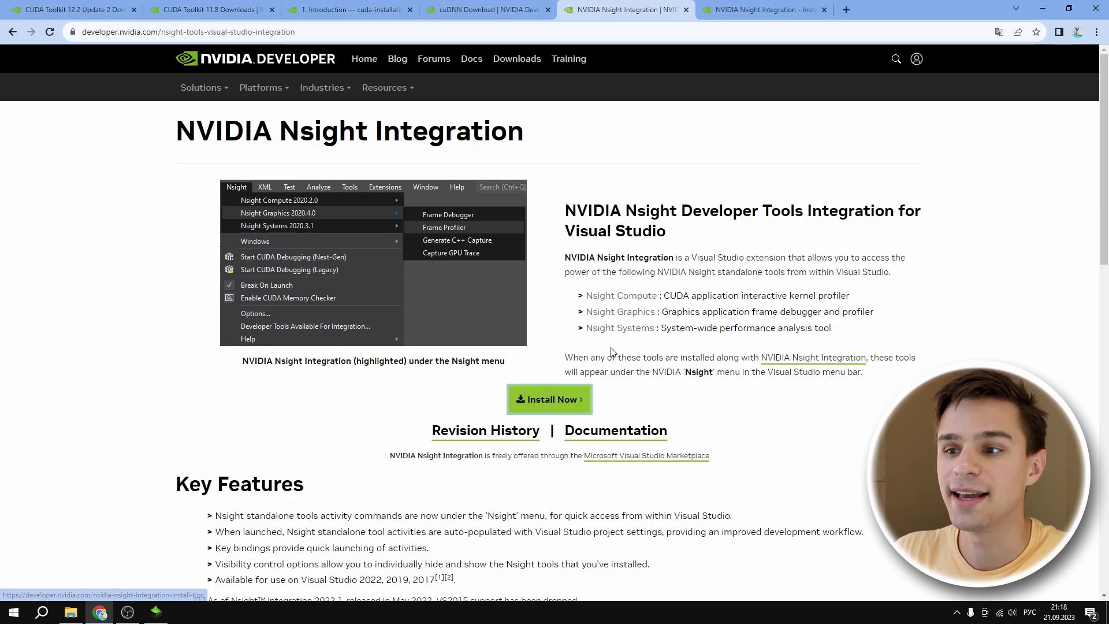
Step: In the browser, open the NVIDIA Nsight Integration installation tips and follow the Visual Studio Marketplace link under Option 2
{"action": "left_click", "coordinate": [752, 9]}
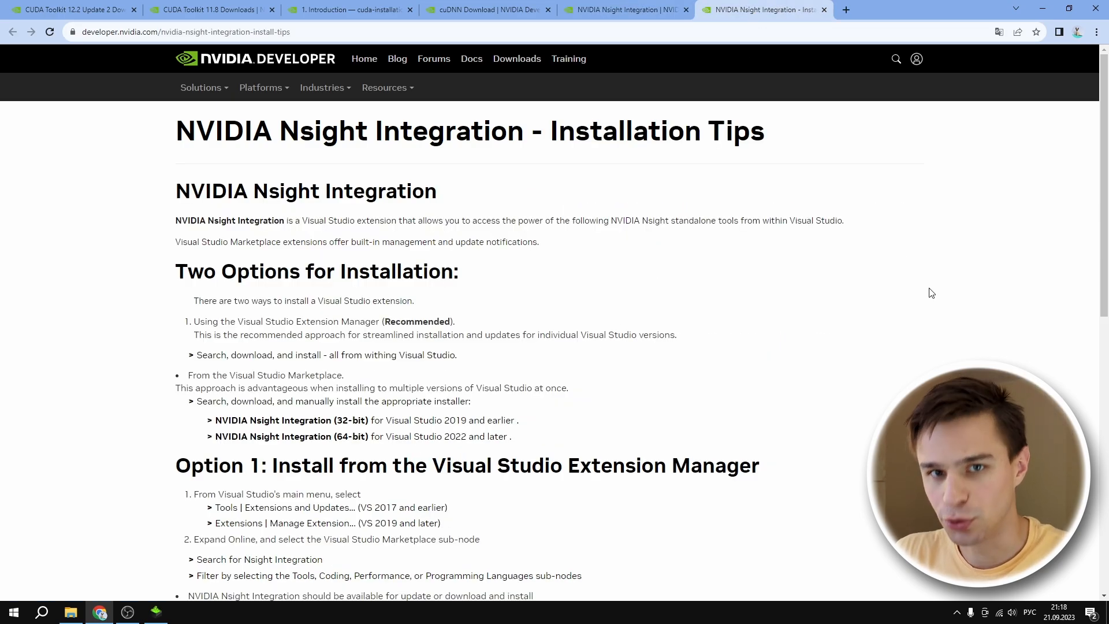
{"action": "scroll", "coordinate": [932, 292], "scroll_direction": "down", "scroll_amount": 12}
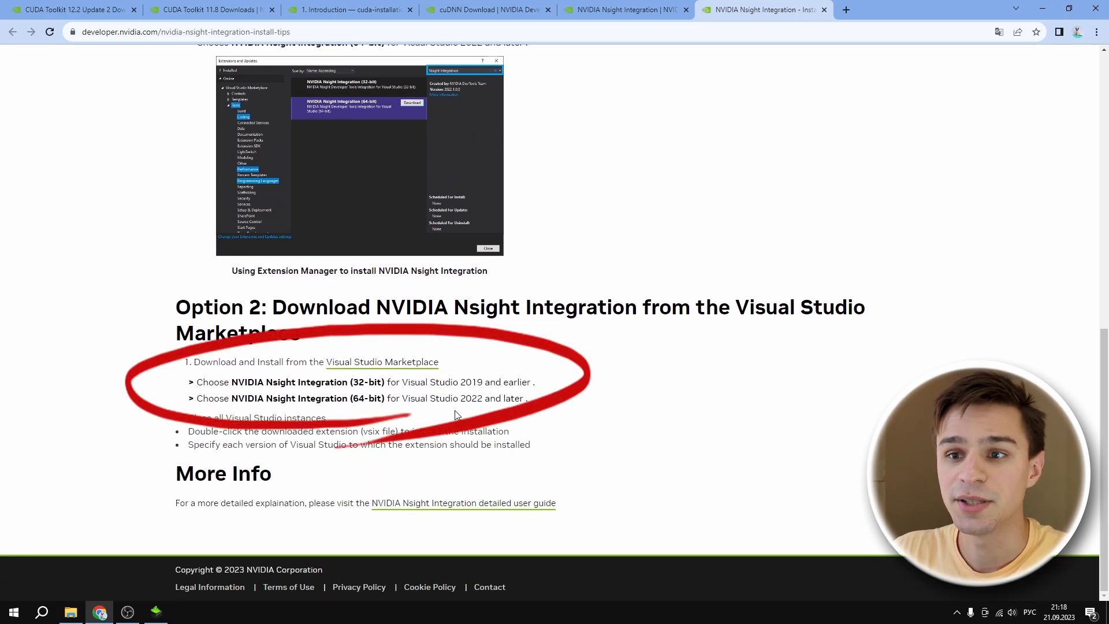
{"action": "left_click", "coordinate": [399, 362], "text": "ctrl"}
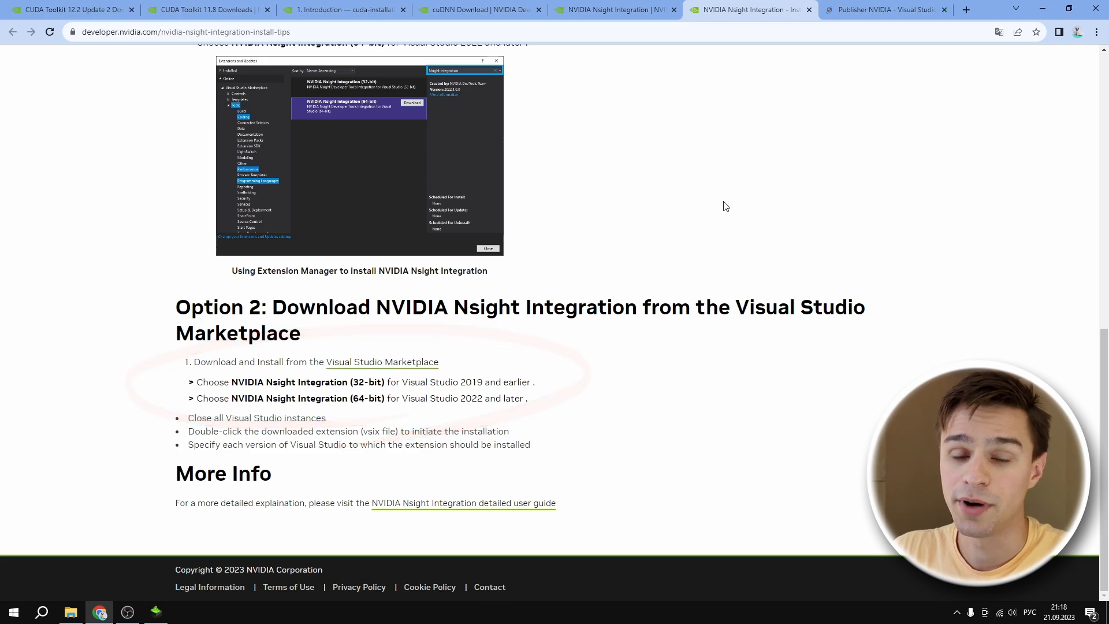
Step: Download NVIDIA Nsight Integration (64-bit) from the Visual Studio Marketplace and install it into Visual Studio Community 2022 with the VSIX Installer
{"action": "left_click", "coordinate": [886, 9]}
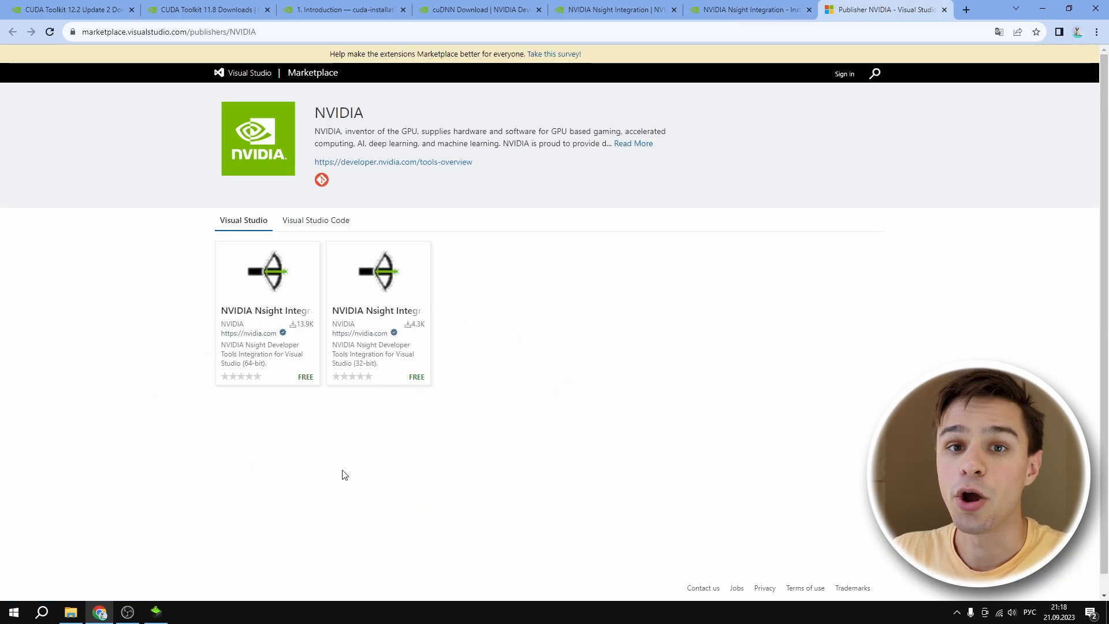
{"action": "left_click", "coordinate": [293, 380]}
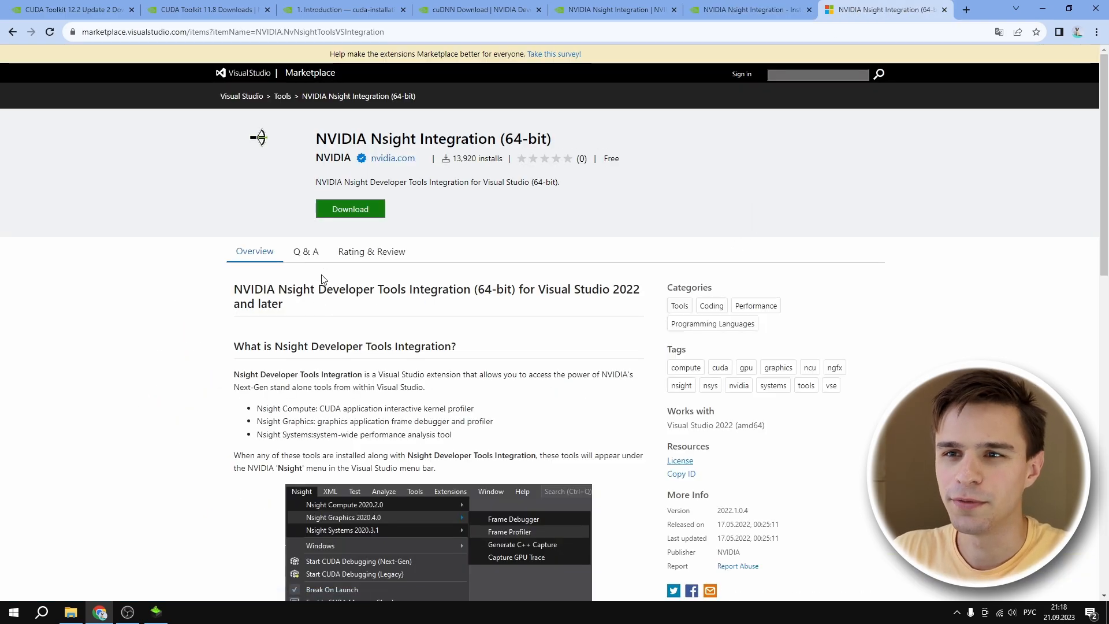
{"action": "left_click", "coordinate": [351, 209]}
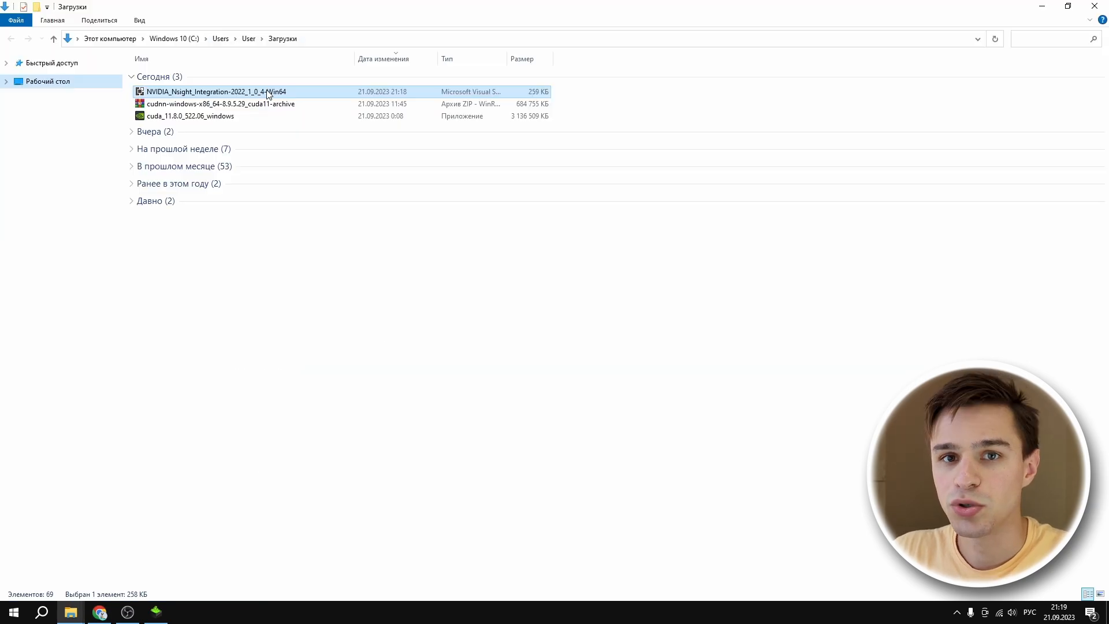
{"action": "left_click", "coordinate": [599, 370]}
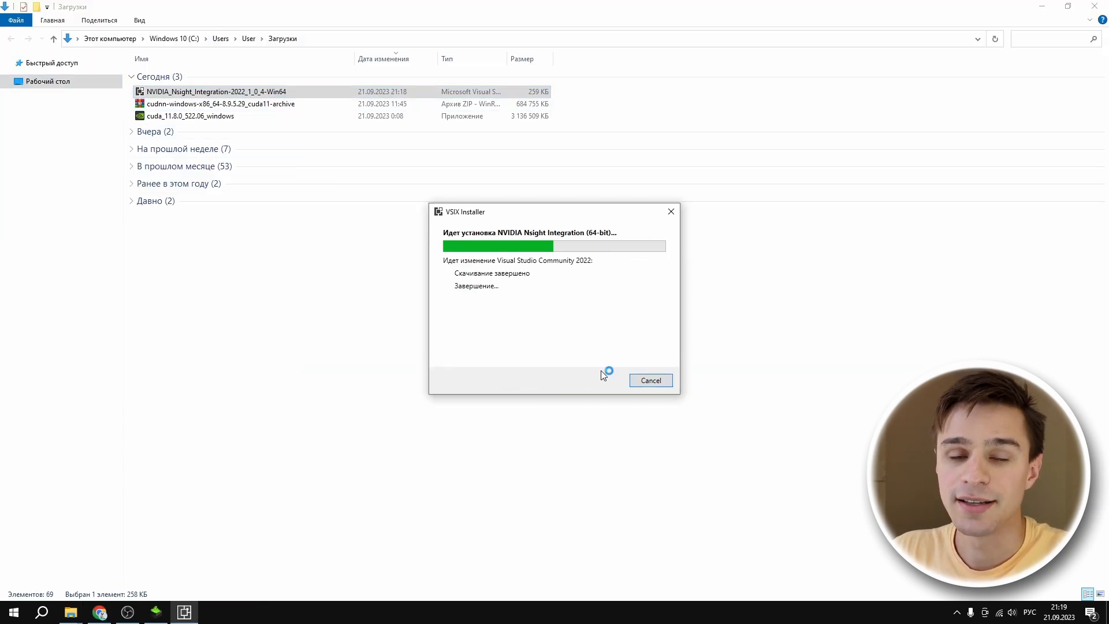
{"action": "left_click", "coordinate": [652, 381]}
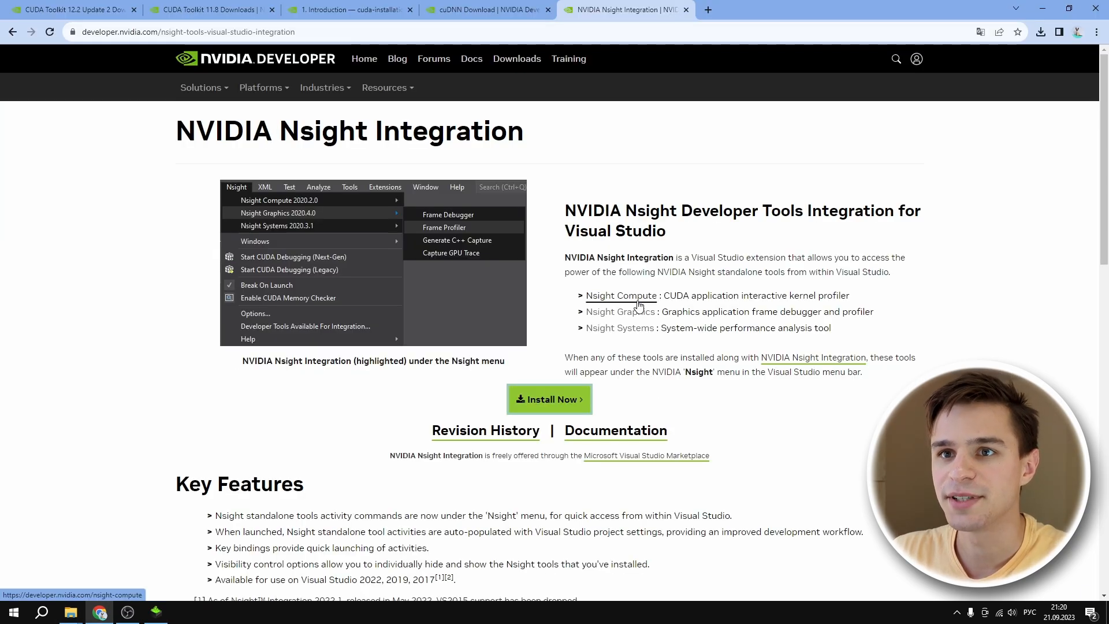
Step: From the NVIDIA Nsight Integration page, open the Nsight Compute, Nsight Graphics and Nsight Systems pages in separate browser tabs
{"action": "left_click", "coordinate": [638, 305], "text": "ctrl"}
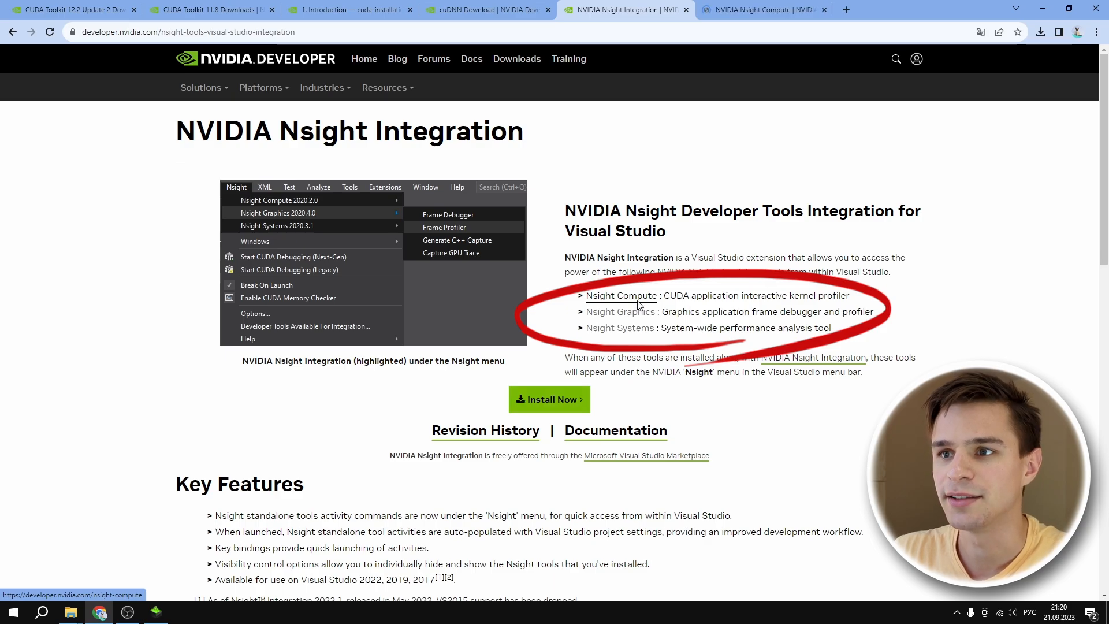
{"action": "left_click", "coordinate": [639, 314], "text": "ctrl"}
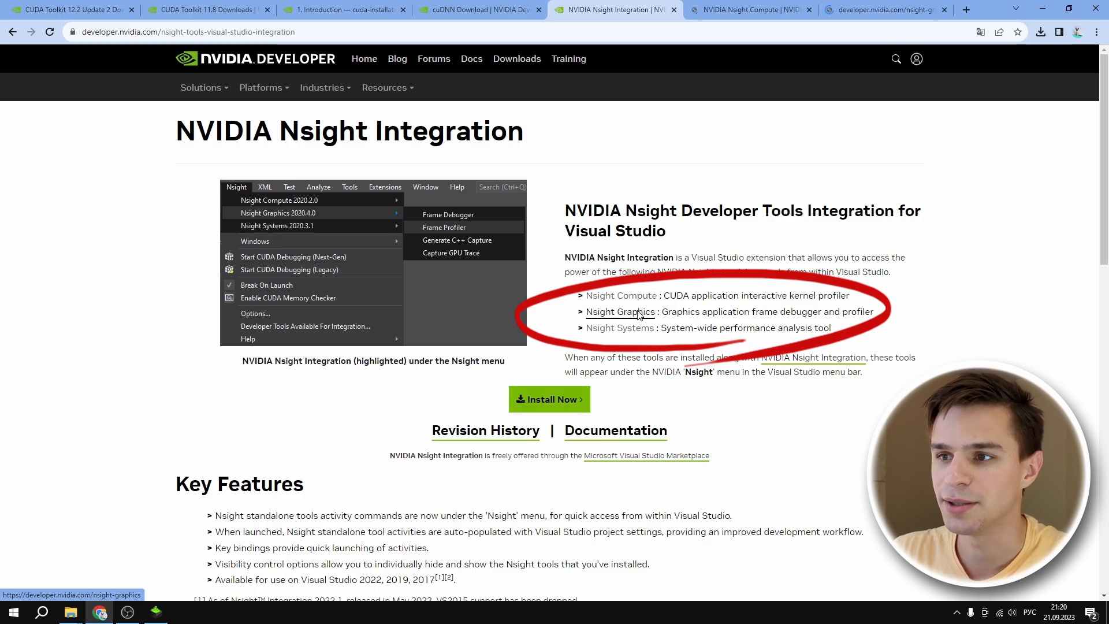
{"action": "left_click", "coordinate": [639, 330], "text": "ctrl"}
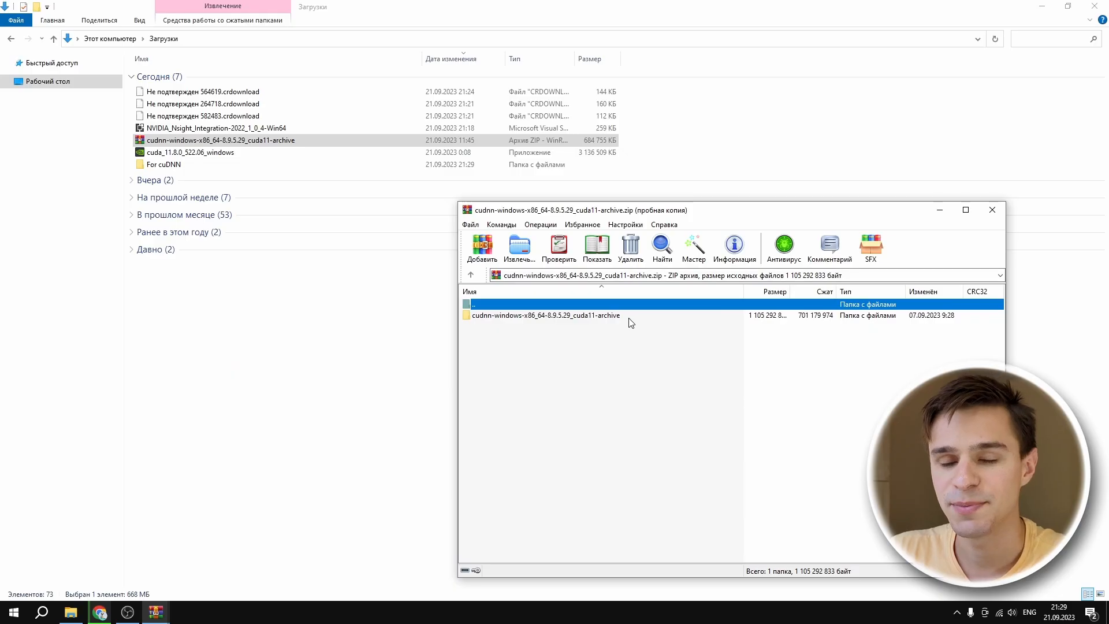
Step: Put the cudnn-windows-x86_64-8.9.5.29_cuda11-archive folder into the For cuDNN folder in Downloads and open it in File Explorer
{"action": "left_click_drag", "start_coordinate": [630, 317], "coordinate": [211, 167]}
{"action": "double_click", "coordinate": [209, 166]}
{"action": "double_click", "coordinate": [230, 79]}
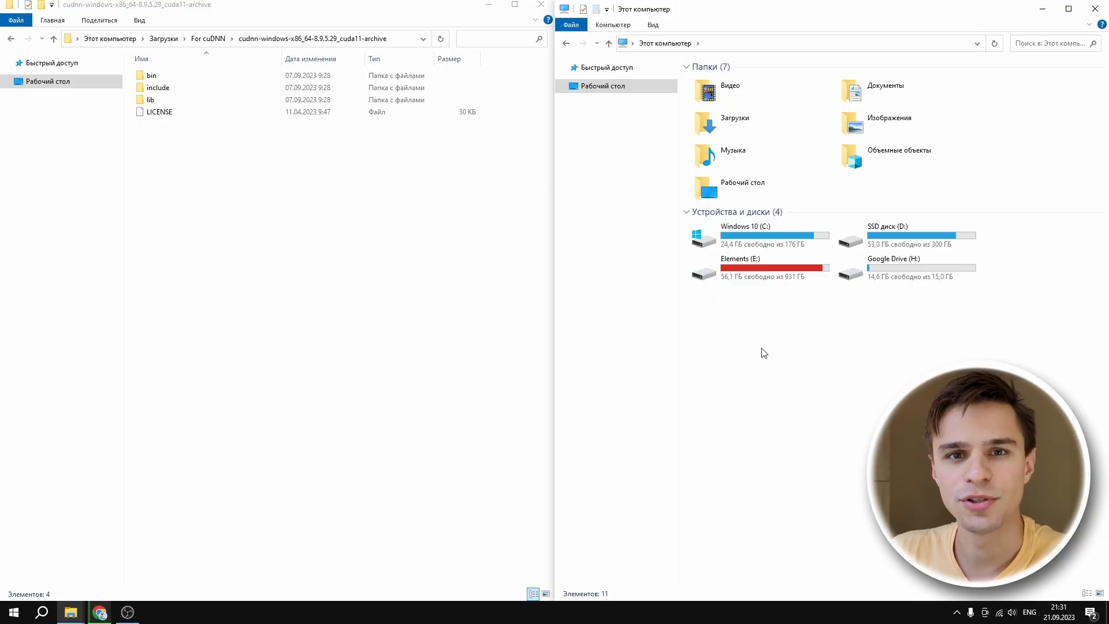
Step: In the second File Explorer window, open the folder C:\Program Files\NVIDIA GPU Computing Toolkit\CUDA\v11.8
{"action": "double_click", "coordinate": [781, 231]}
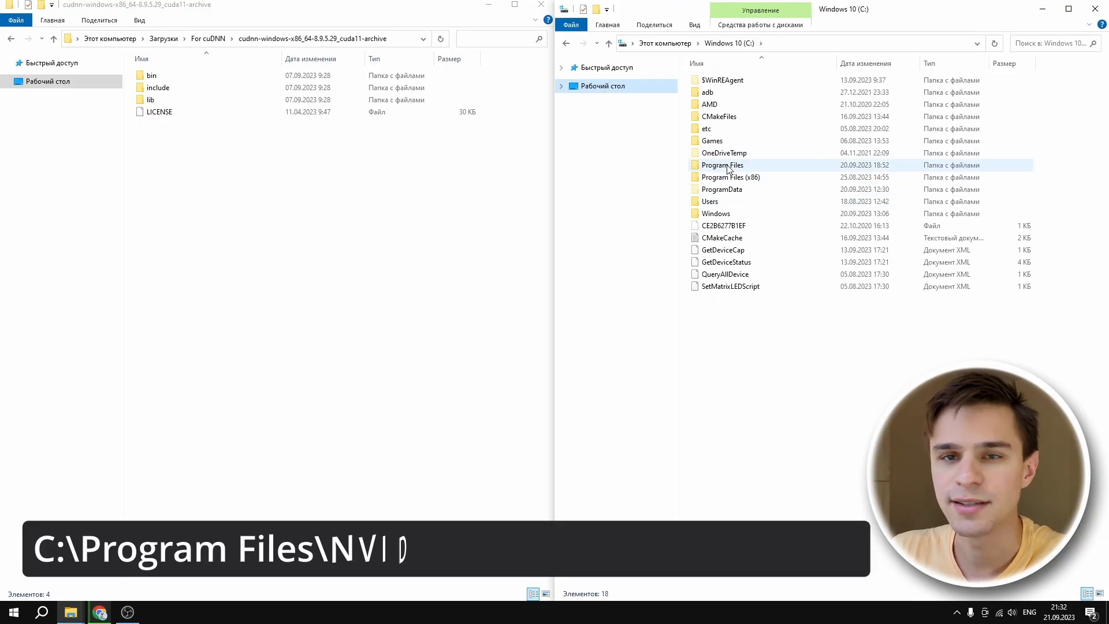
{"action": "double_click", "coordinate": [723, 165]}
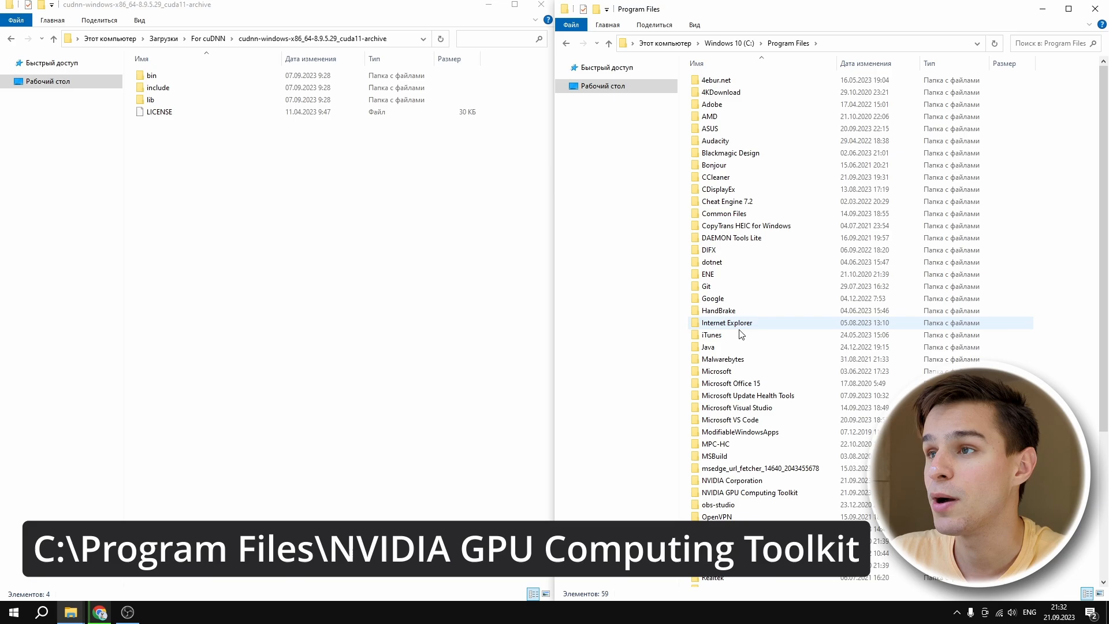
{"action": "left_click", "coordinate": [749, 494]}
{"action": "double_click", "coordinate": [748, 494]}
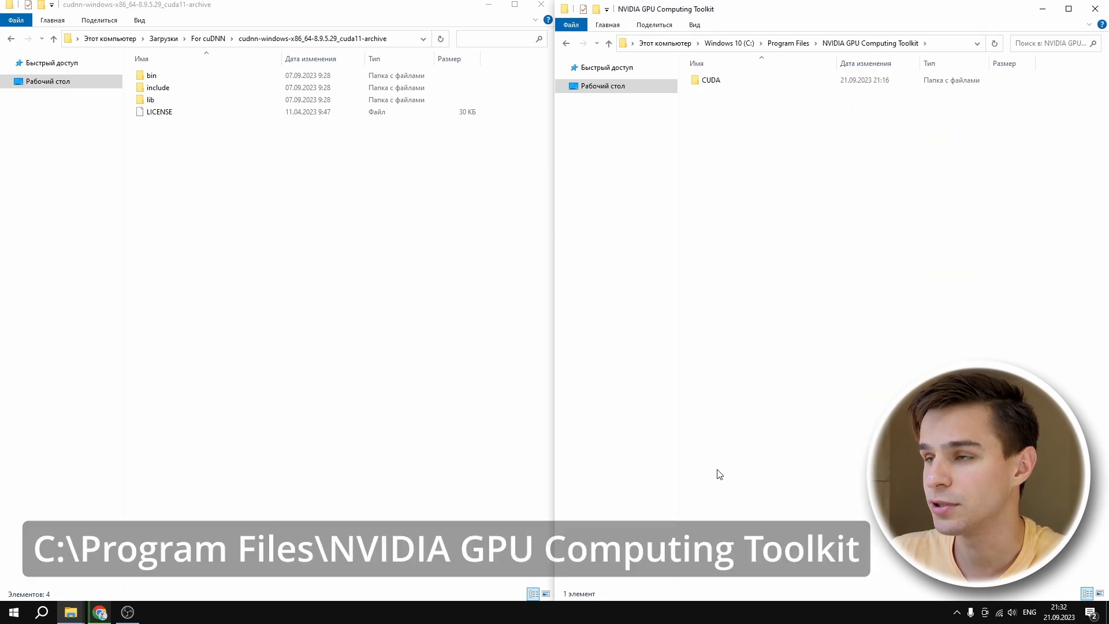
{"action": "double_click", "coordinate": [711, 80]}
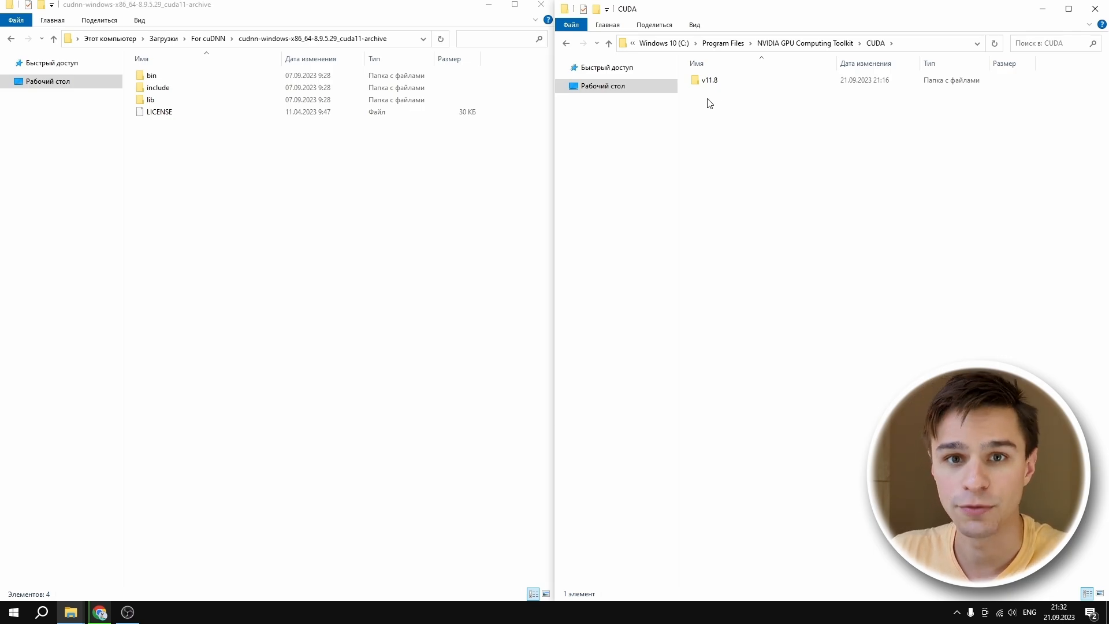
{"action": "double_click", "coordinate": [711, 81]}
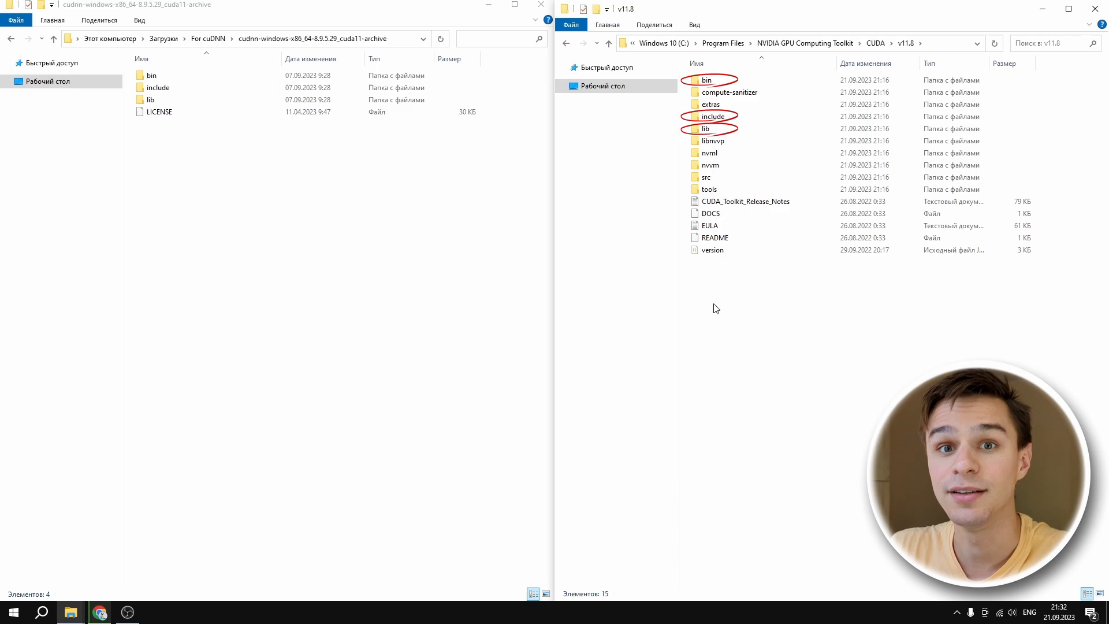
Step: Move all DLL files from the cuDNN archive's bin folder into the bin folder of CUDA v11.8
{"action": "double_click", "coordinate": [708, 80]}
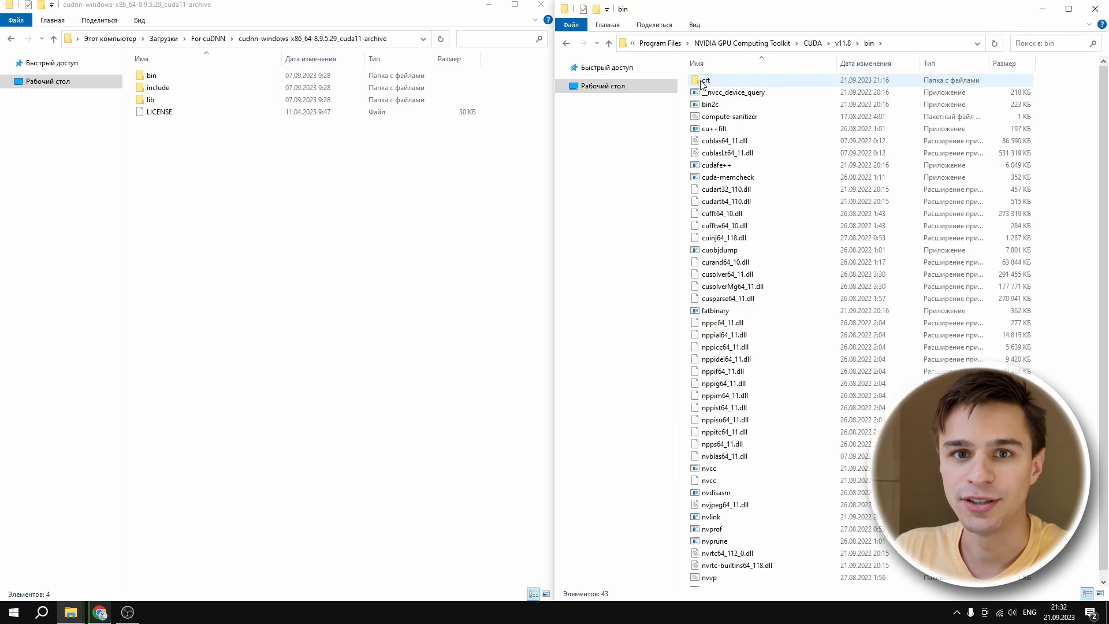
{"action": "double_click", "coordinate": [240, 76]}
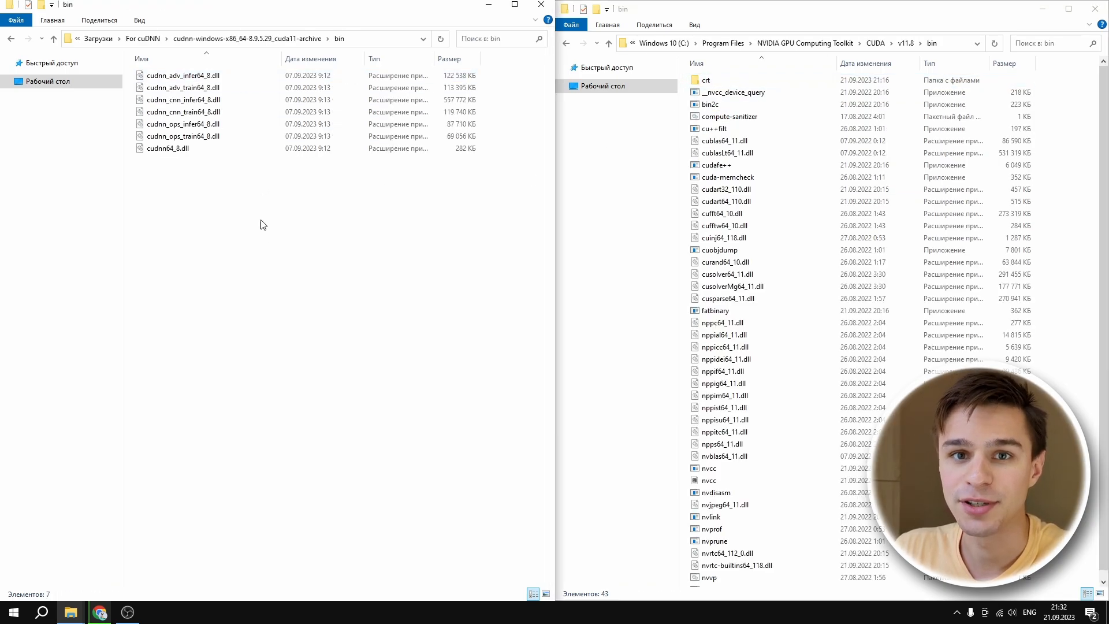
{"action": "left_click_drag", "start_coordinate": [263, 244], "coordinate": [201, 71]}
{"action": "left_click_drag", "start_coordinate": [231, 126], "coordinate": [833, 291]}
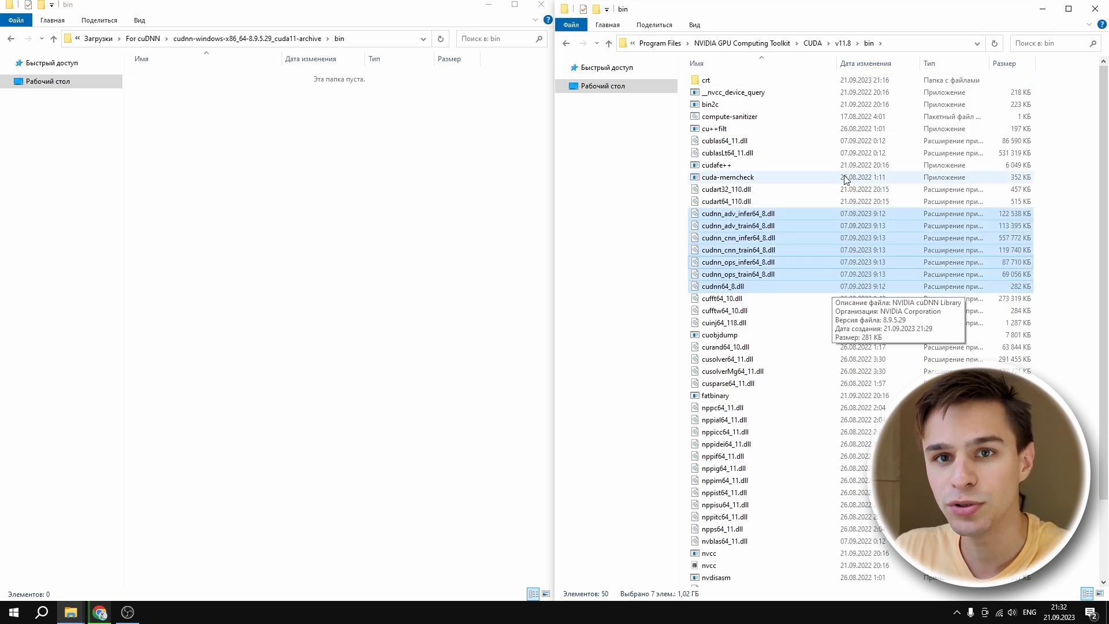
Step: Move all header files from the cuDNN archive's include folder into the include folder of CUDA v11.8
{"action": "left_click", "coordinate": [844, 44]}
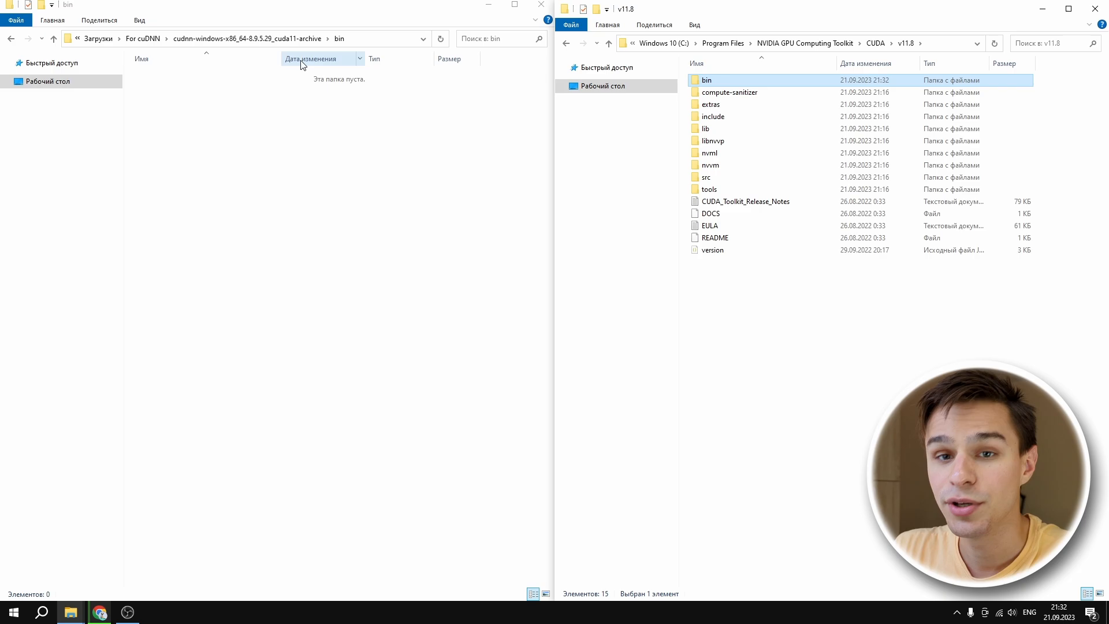
{"action": "left_click", "coordinate": [287, 39]}
{"action": "double_click", "coordinate": [271, 87]}
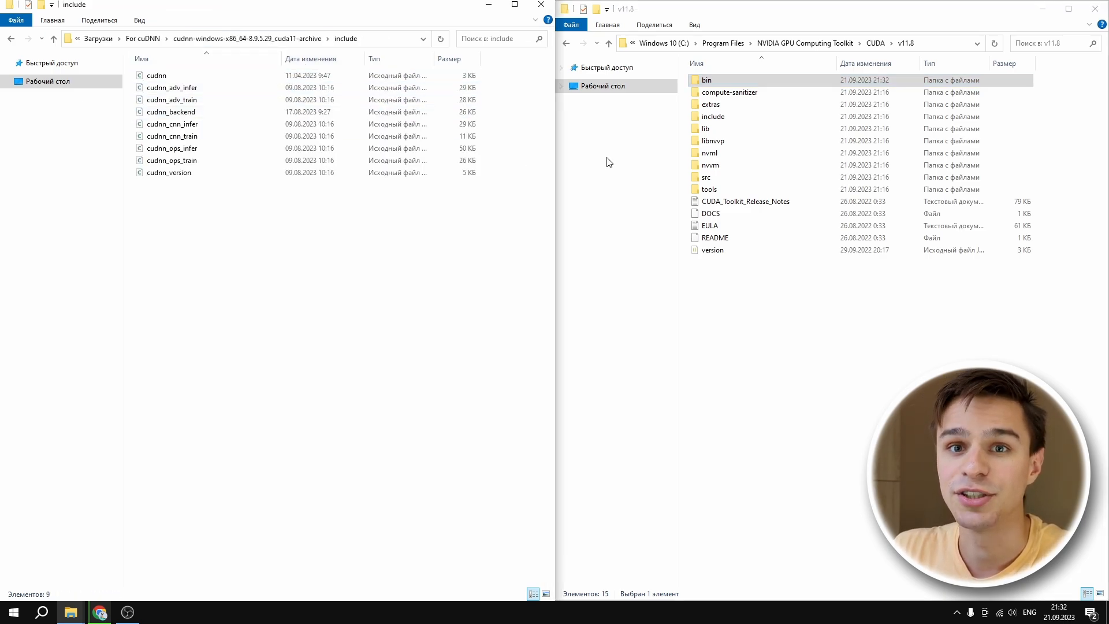
{"action": "double_click", "coordinate": [746, 117]}
{"action": "left_click_drag", "start_coordinate": [220, 268], "coordinate": [154, 68]}
{"action": "left_click_drag", "start_coordinate": [191, 110], "coordinate": [784, 349]}
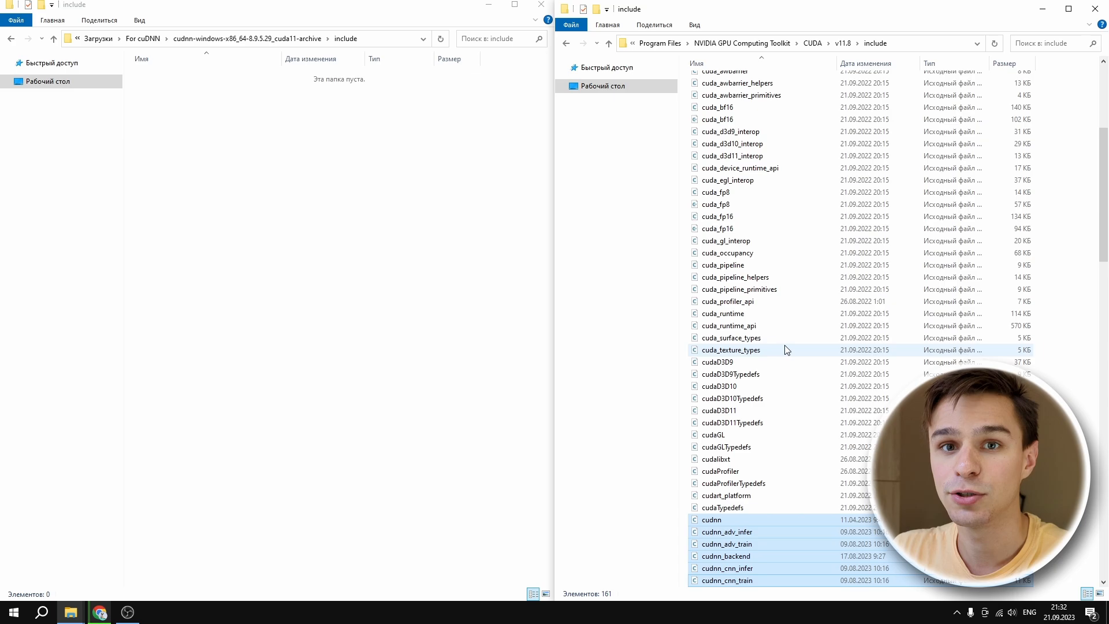
Step: Move all library files from the cuDNN archive's lib\x64 folder into the lib\x64 folder of CUDA v11.8
{"action": "left_click", "coordinate": [843, 43]}
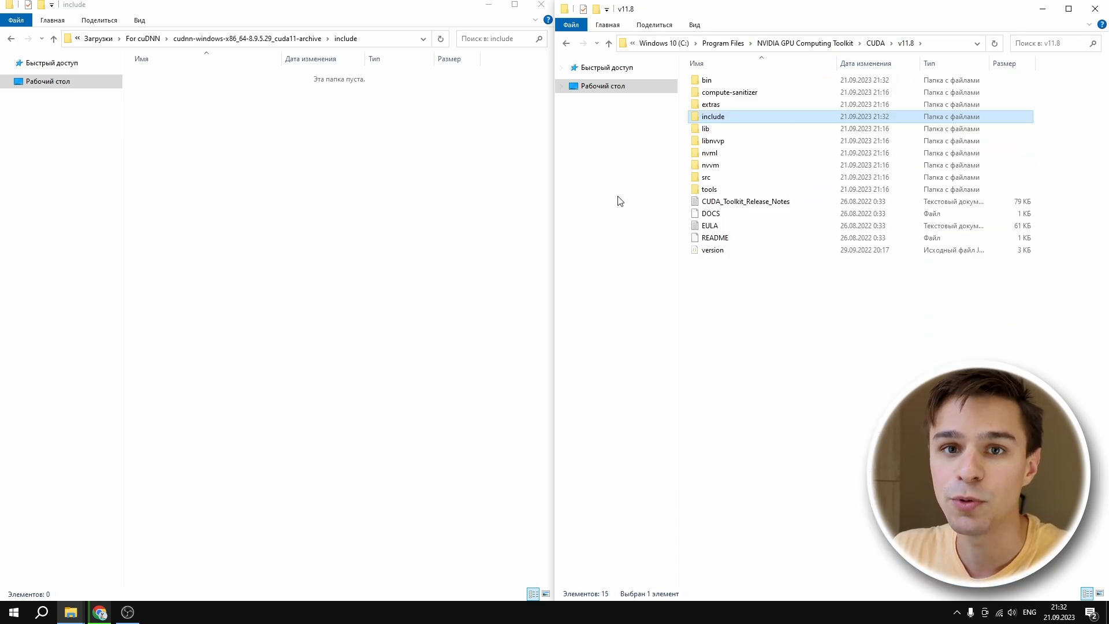
{"action": "left_click", "coordinate": [288, 41]}
{"action": "double_click", "coordinate": [280, 100]}
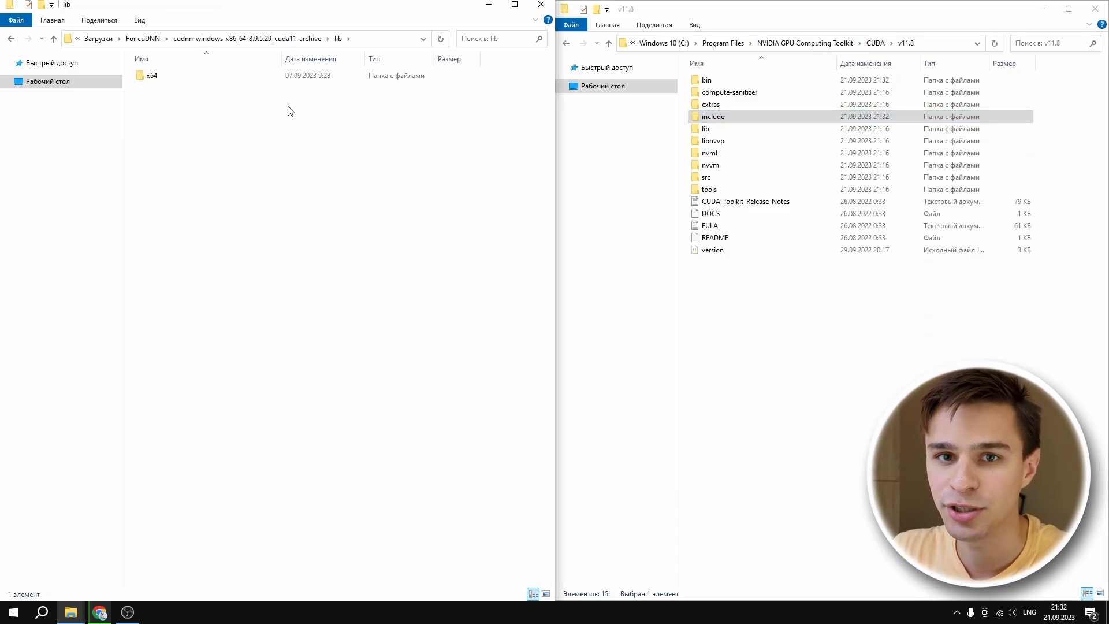
{"action": "double_click", "coordinate": [729, 129]}
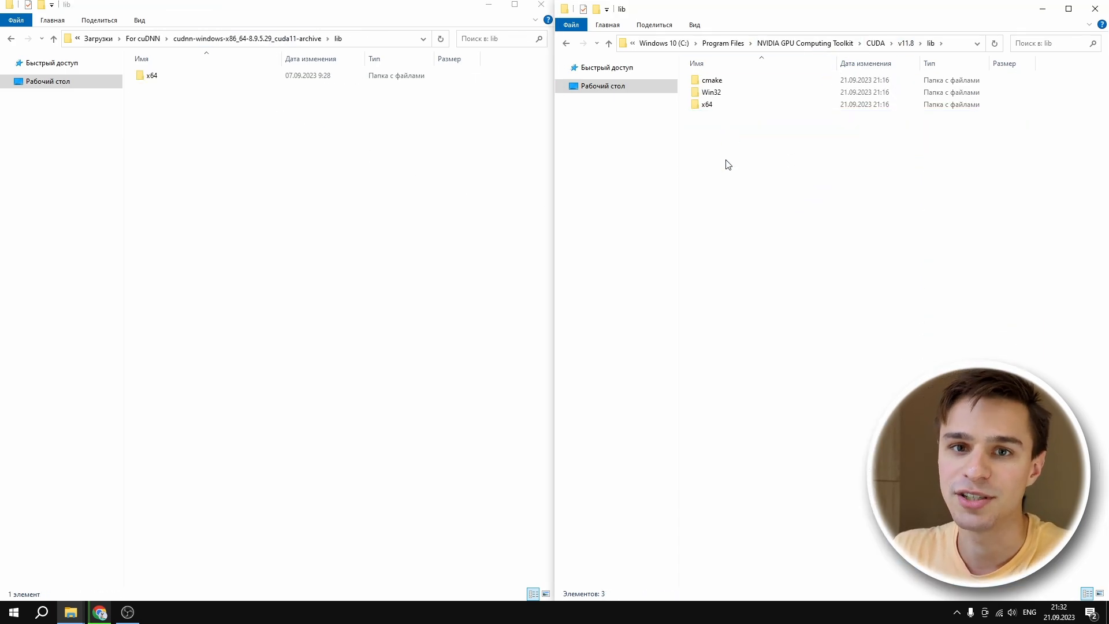
{"action": "double_click", "coordinate": [722, 106]}
{"action": "double_click", "coordinate": [152, 76]}
{"action": "left_click_drag", "start_coordinate": [219, 318], "coordinate": [186, 77]}
{"action": "left_click_drag", "start_coordinate": [198, 195], "coordinate": [802, 523]}
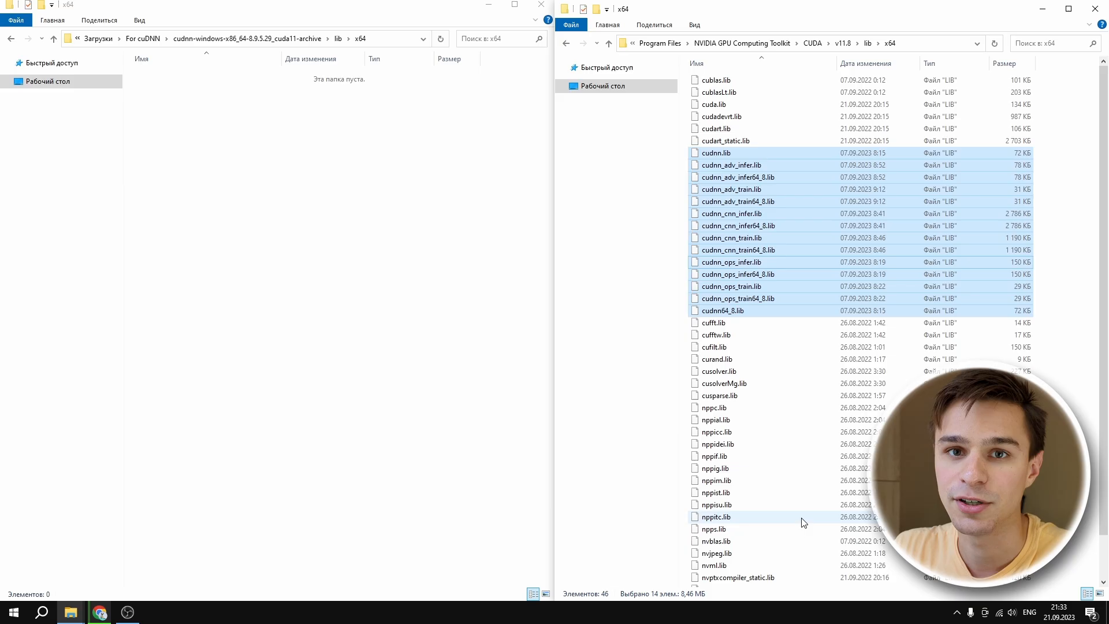